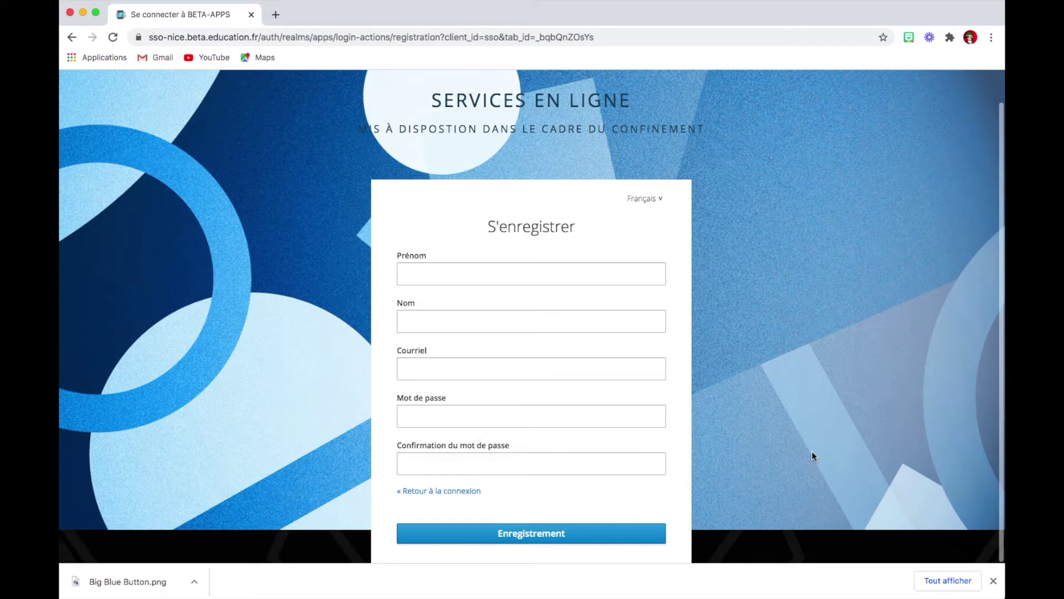
Leave the S'enregistrer form and return to the Connexion sign-in page.
key(super+bracketleft)
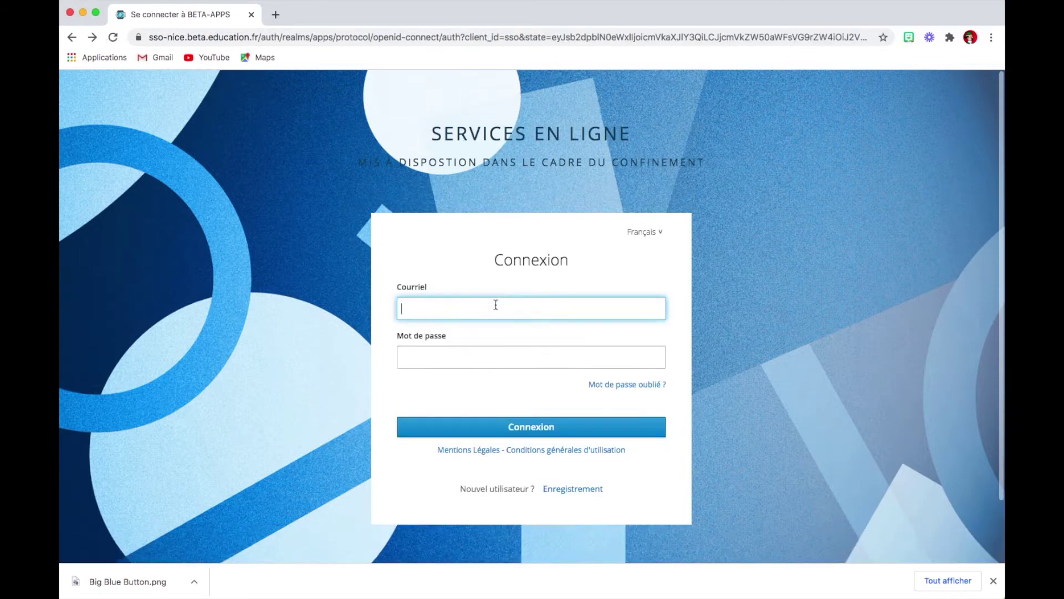
Sign in with the agent account's e-mail and password, then open the APPLICATIONS catalogue.
click(468, 357)
key(super+v)
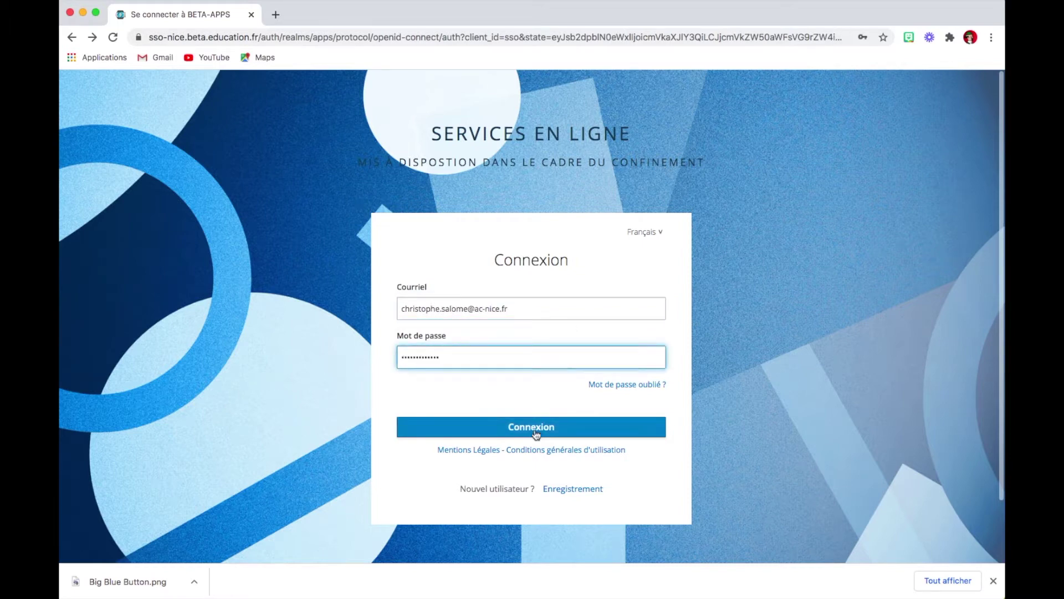
click(535, 431)
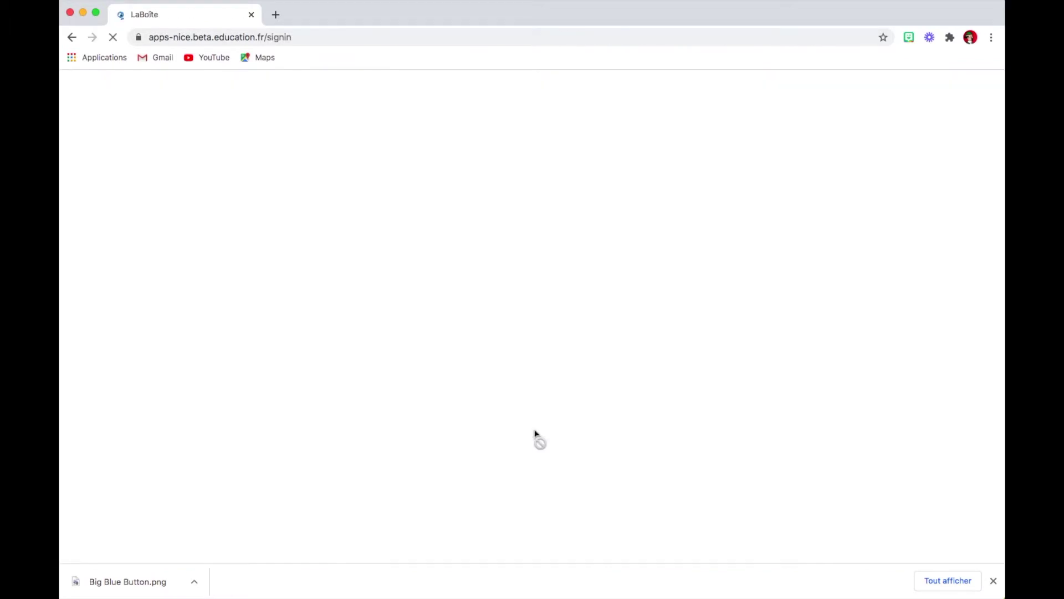
click(614, 86)
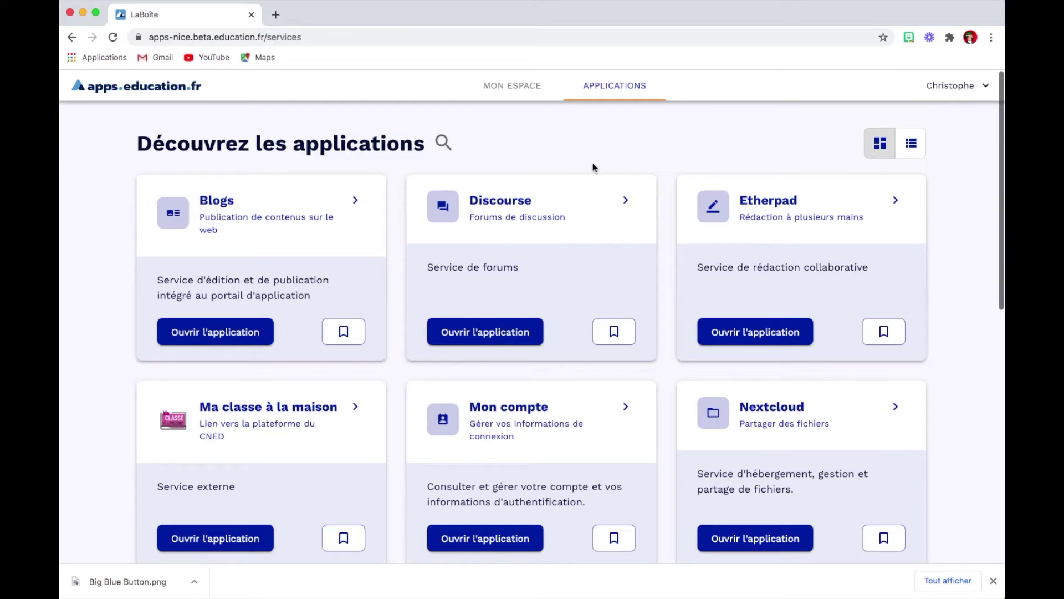
Scroll to the Visio-Conférence BigBlueButton - Agents card and open the application.
scroll(593, 166, down, 4)
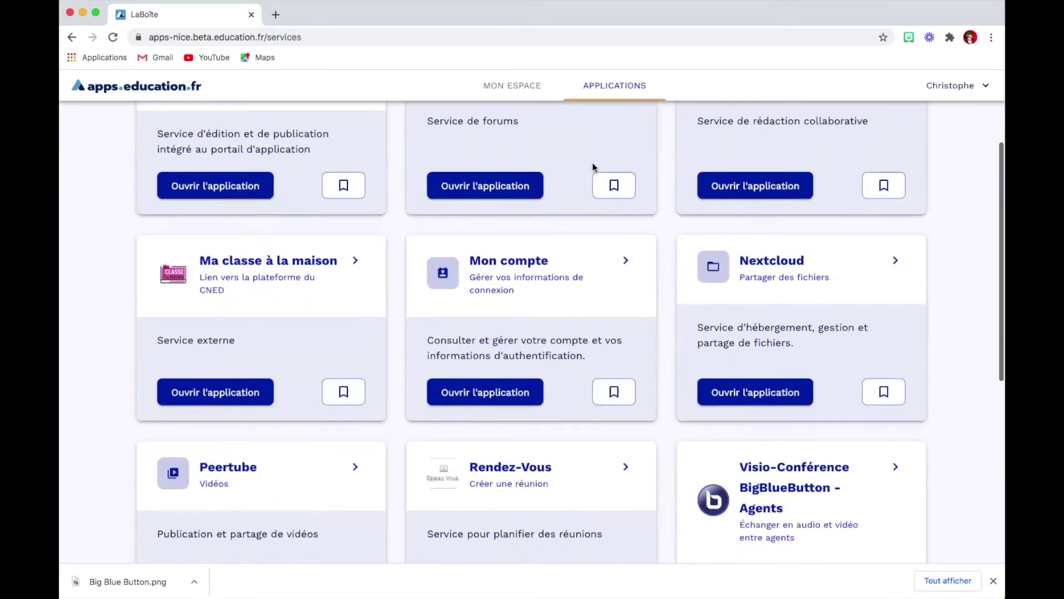
scroll(593, 164, down, 4)
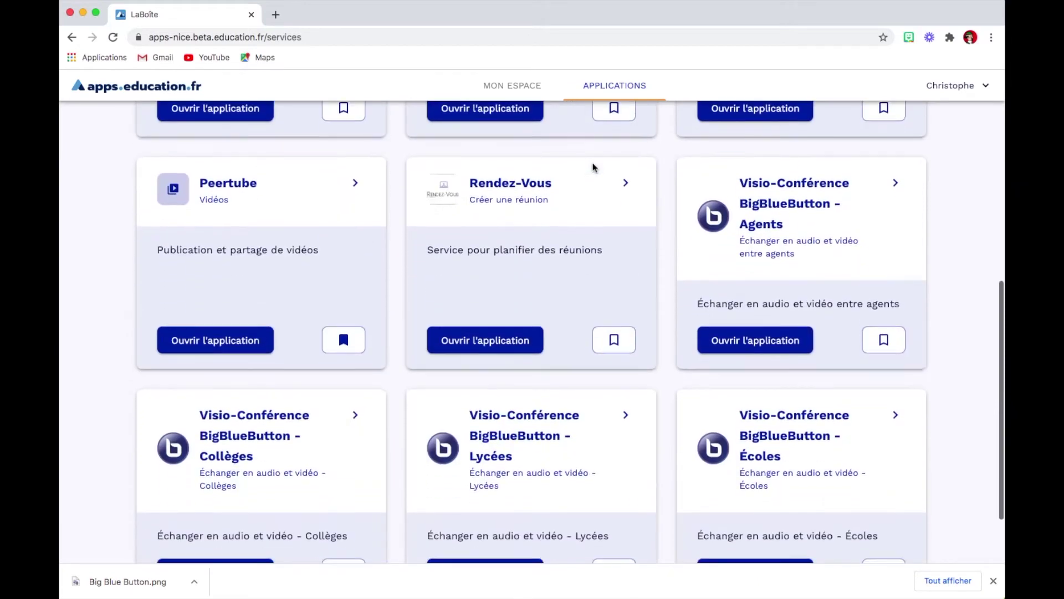
scroll(593, 167, down, 1)
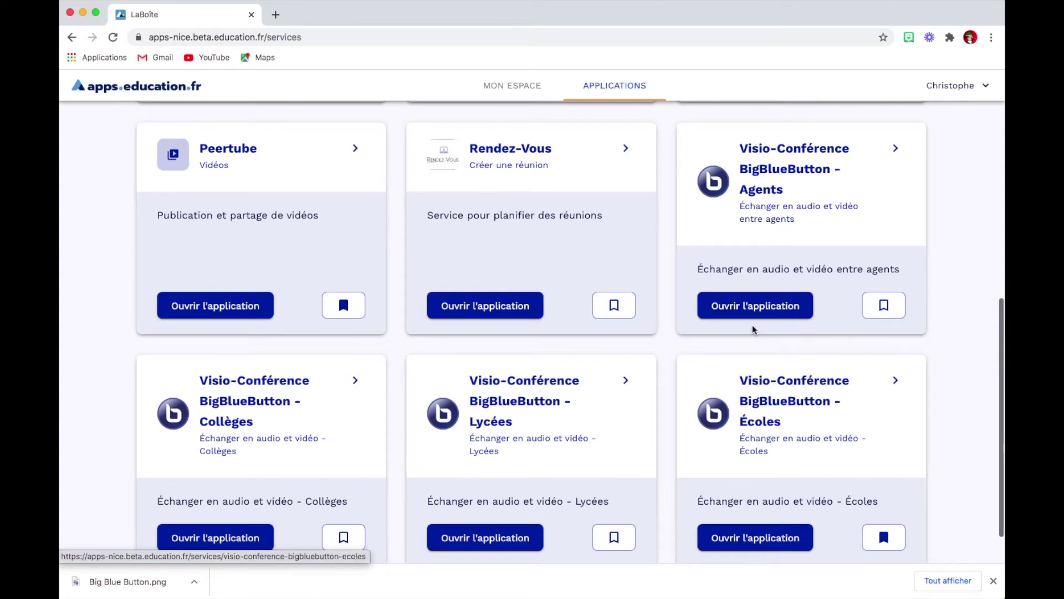
click(905, 296)
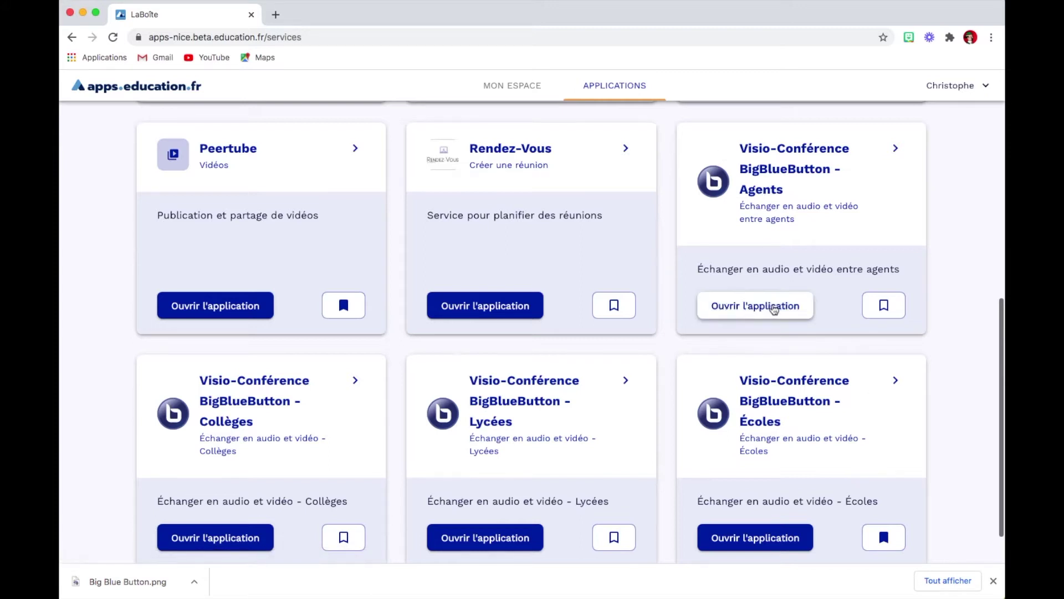
click(768, 309)
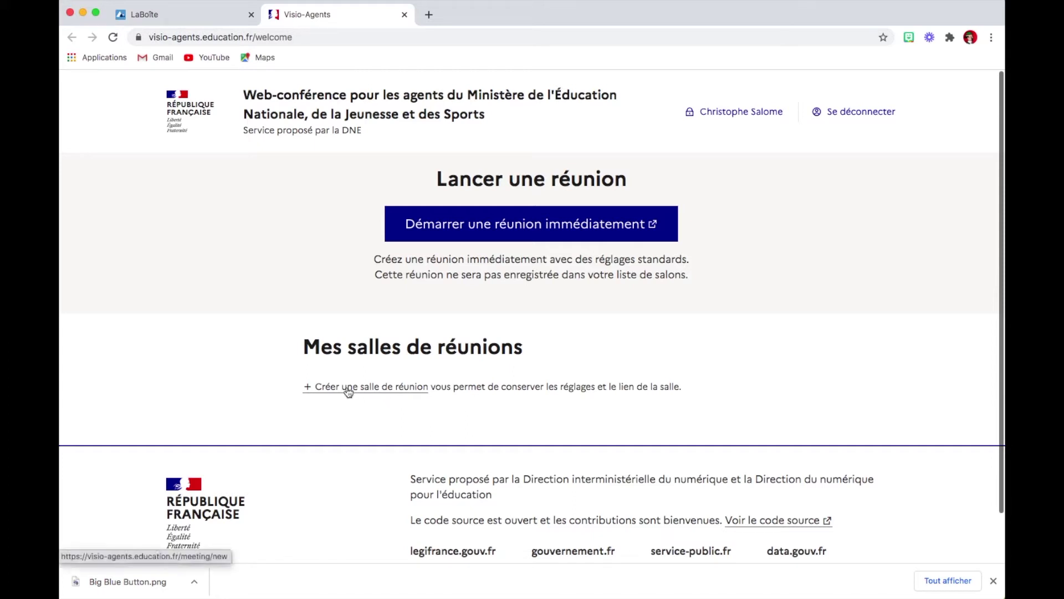
Create a new meeting room and replace the title Ma Réunion with 'Présentation de BBB'.
click(366, 388)
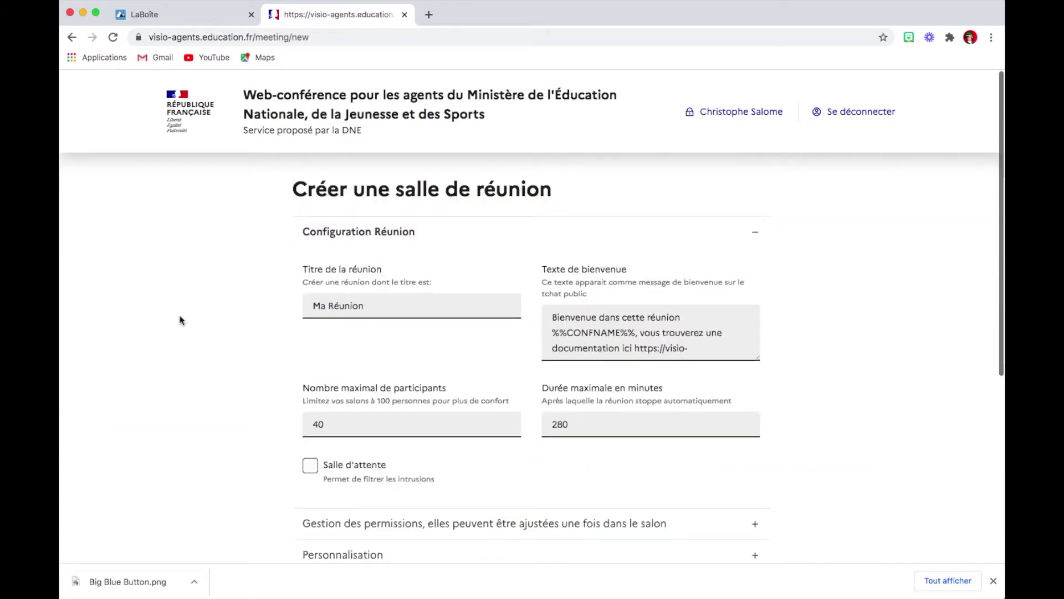
scroll(180, 320, down, 1)
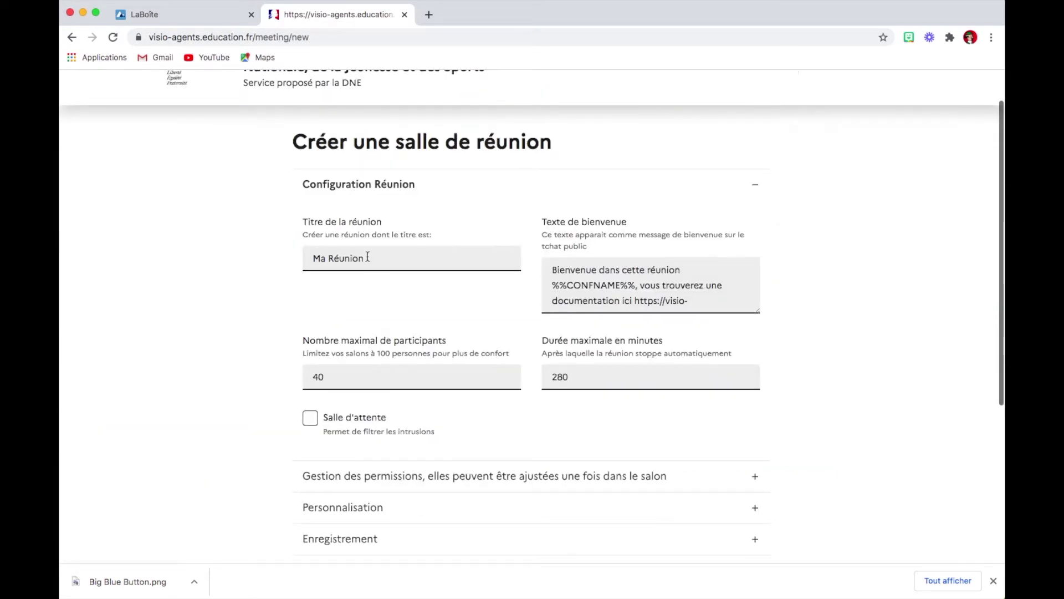
drag(371, 257, 240, 261)
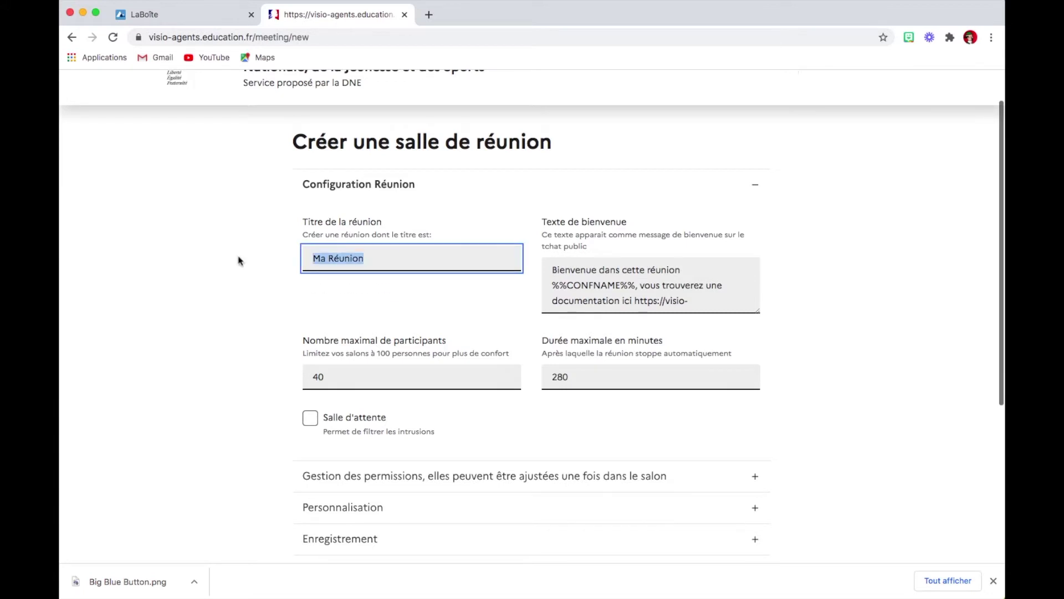
text(Présentation de BBB)
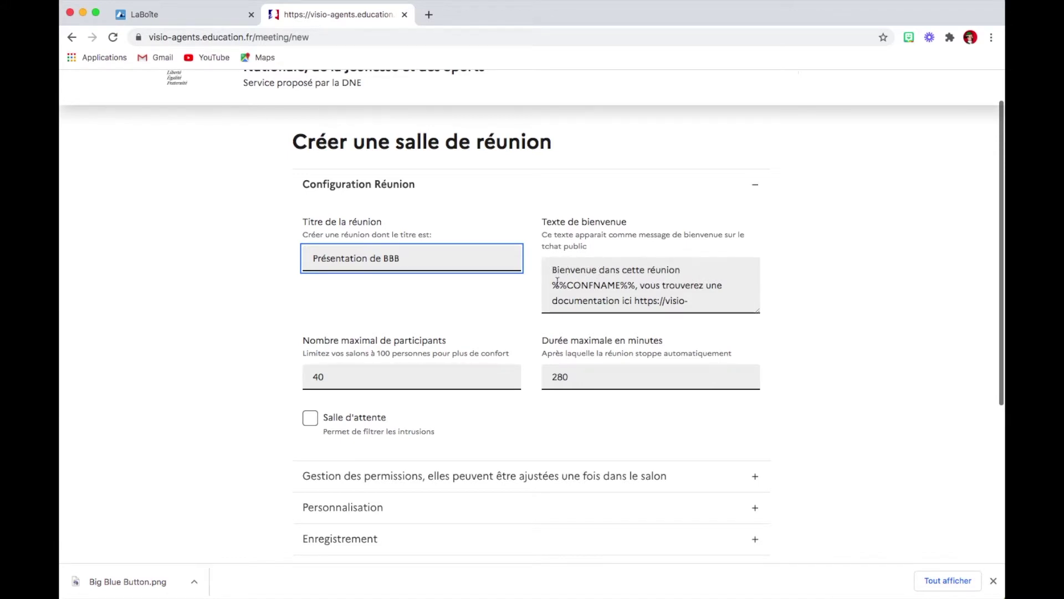
Trim the welcome text, deleting the word 'réunion' and the documentation sentence with its link.
drag(554, 284, 634, 285)
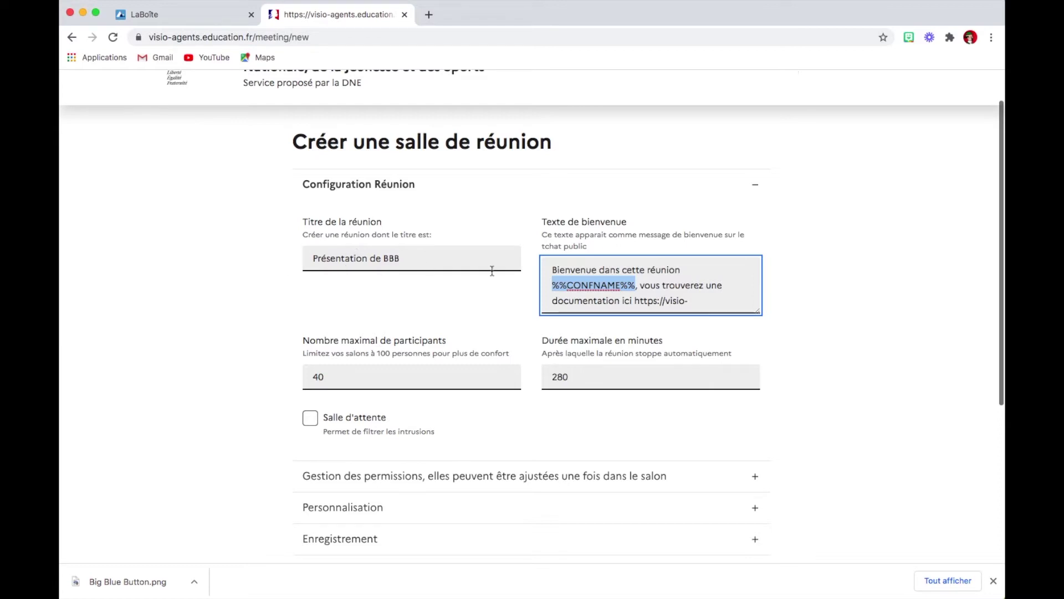
click(621, 269)
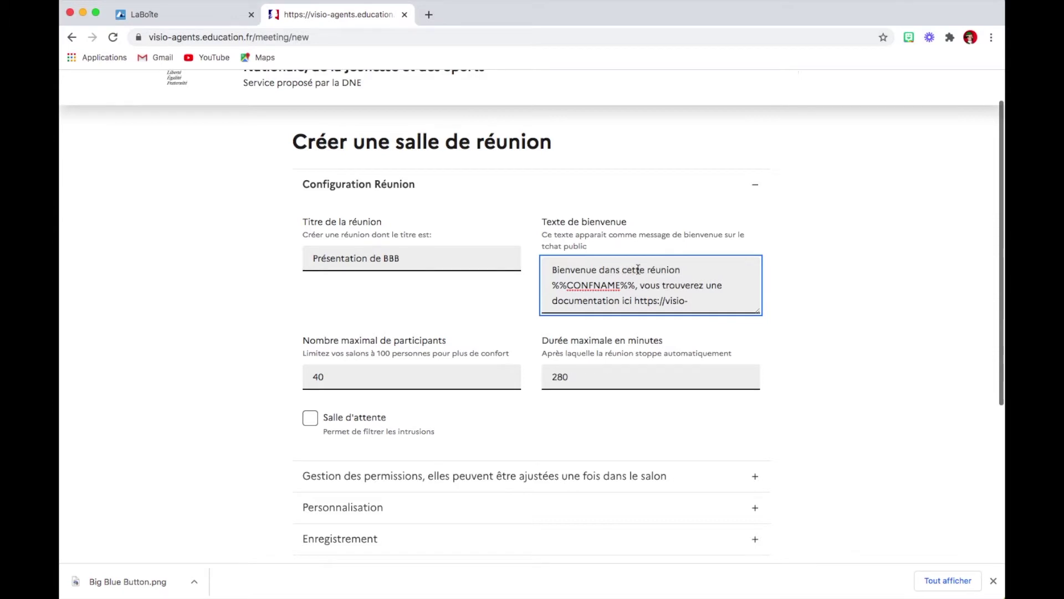
click(652, 269)
double_click(652, 269)
key(BackSpace)
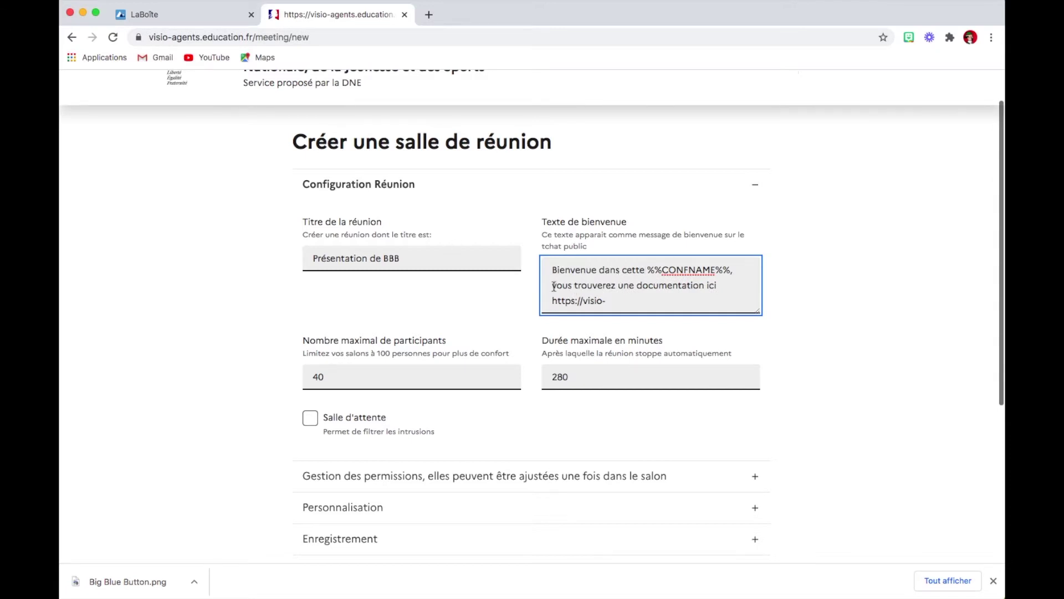
drag(553, 285, 696, 333)
key(BackSpace)
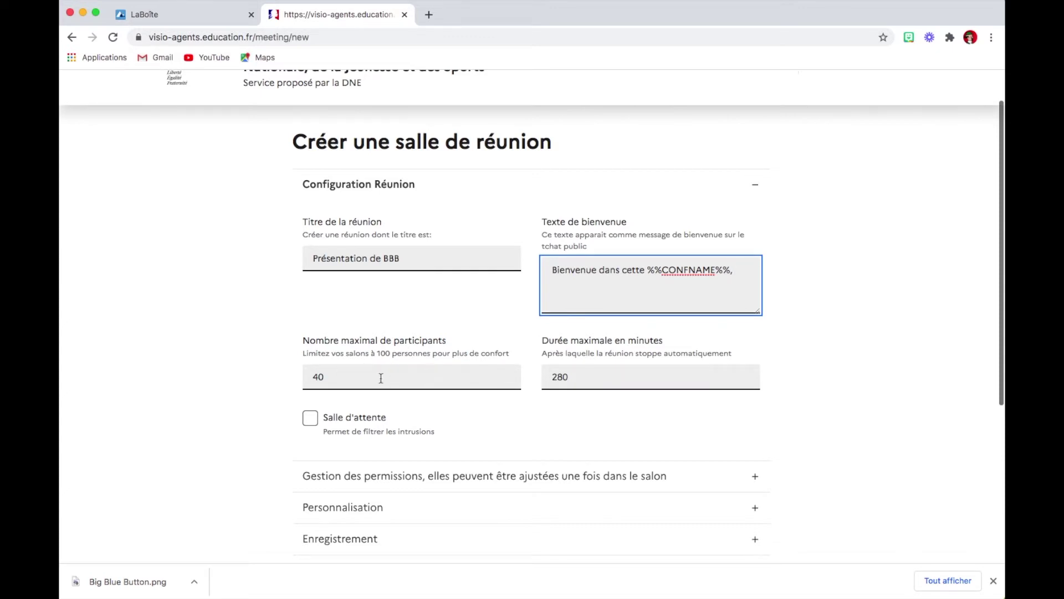
Check the maximum participants and duration fields and enable the Salle d'attente waiting room.
click(349, 377)
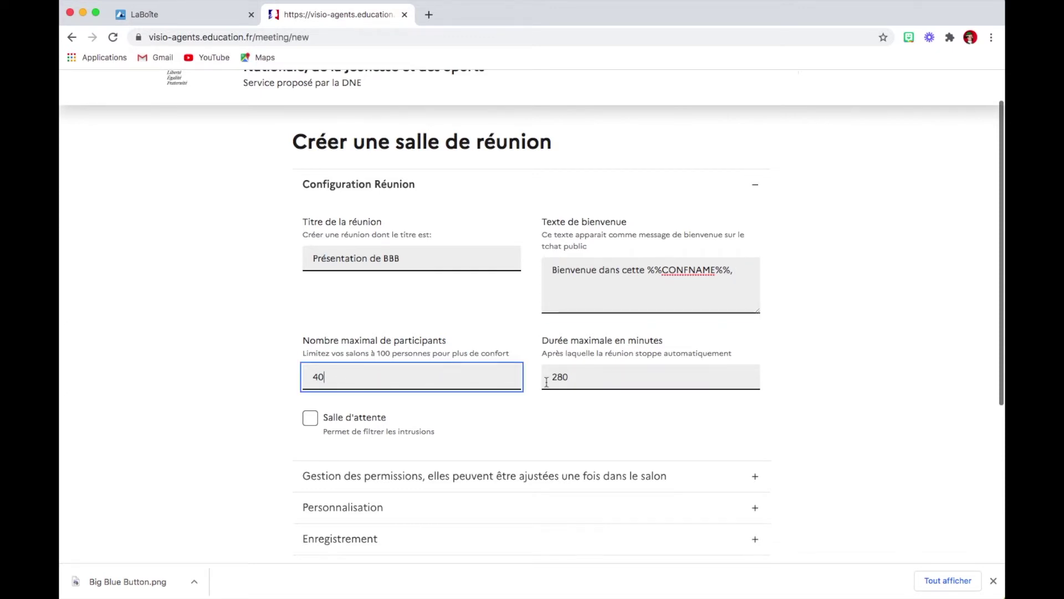
click(630, 378)
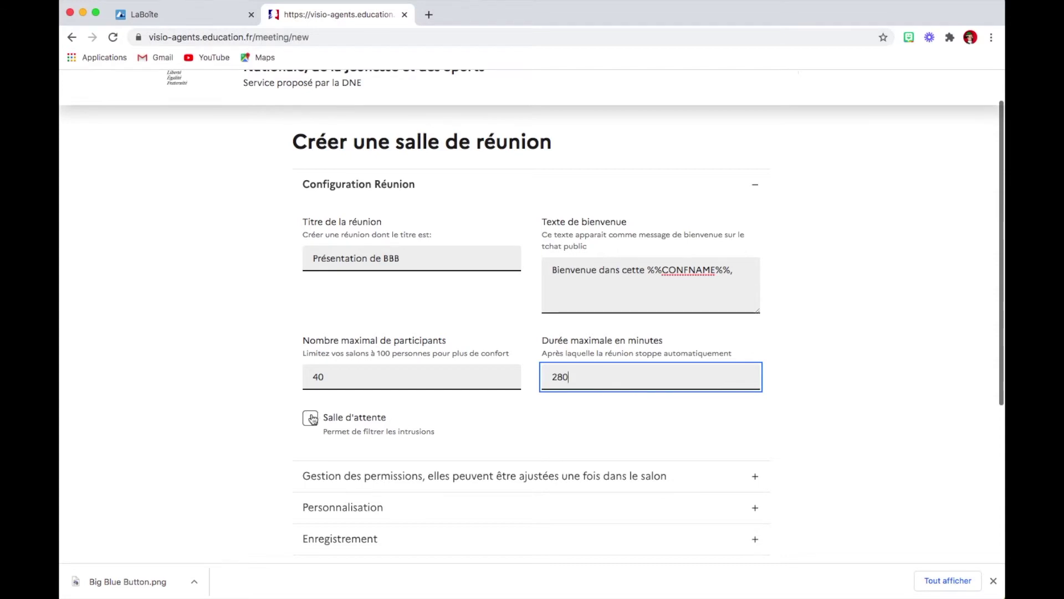
click(311, 420)
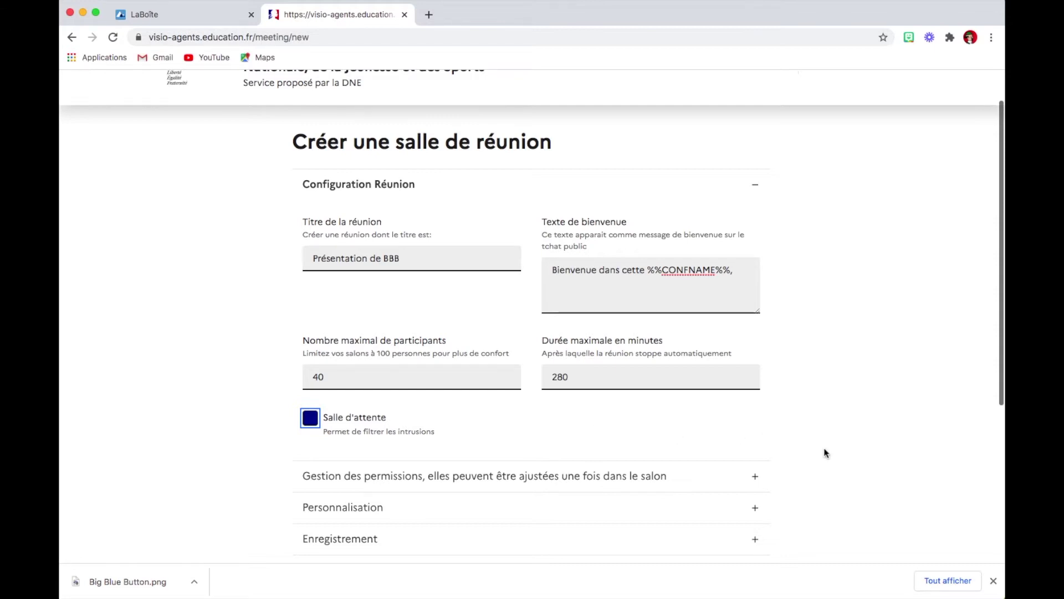
click(756, 479)
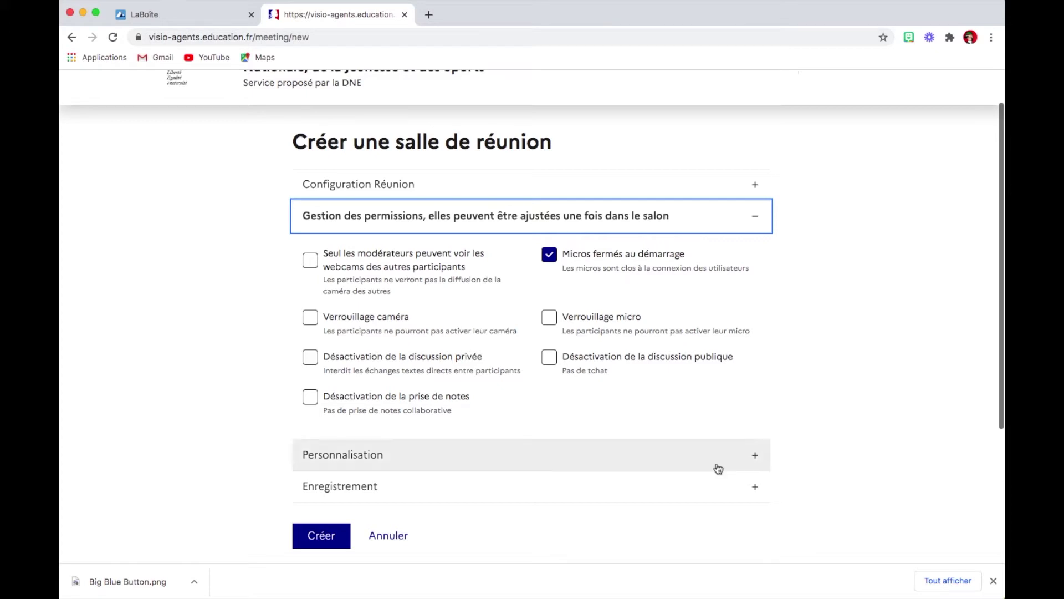
Expand the Personnalisation section showing the moderator message, redirect URL and link codes.
click(755, 460)
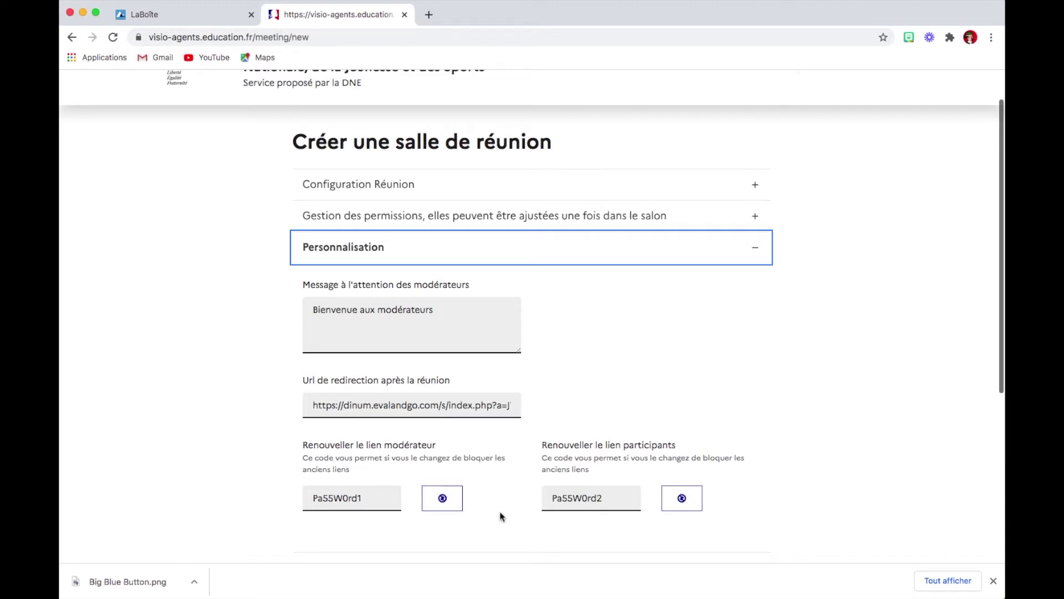
Scroll down the room form to reach the Enregistrement options.
scroll(501, 516, down, 5)
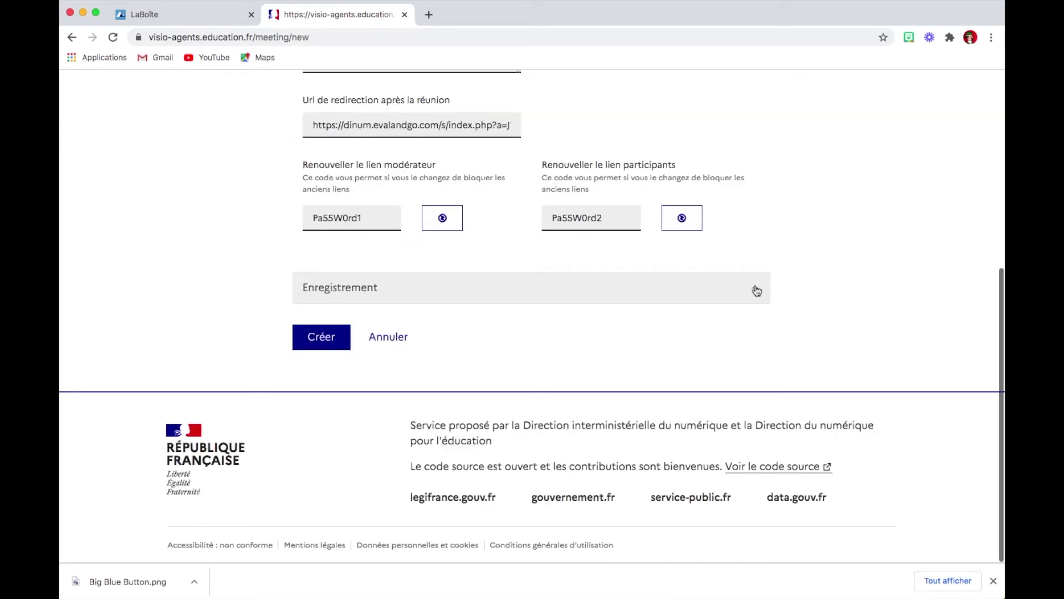
Expand Enregistrement, letting moderators start and stop recording with automatic recording off.
click(758, 291)
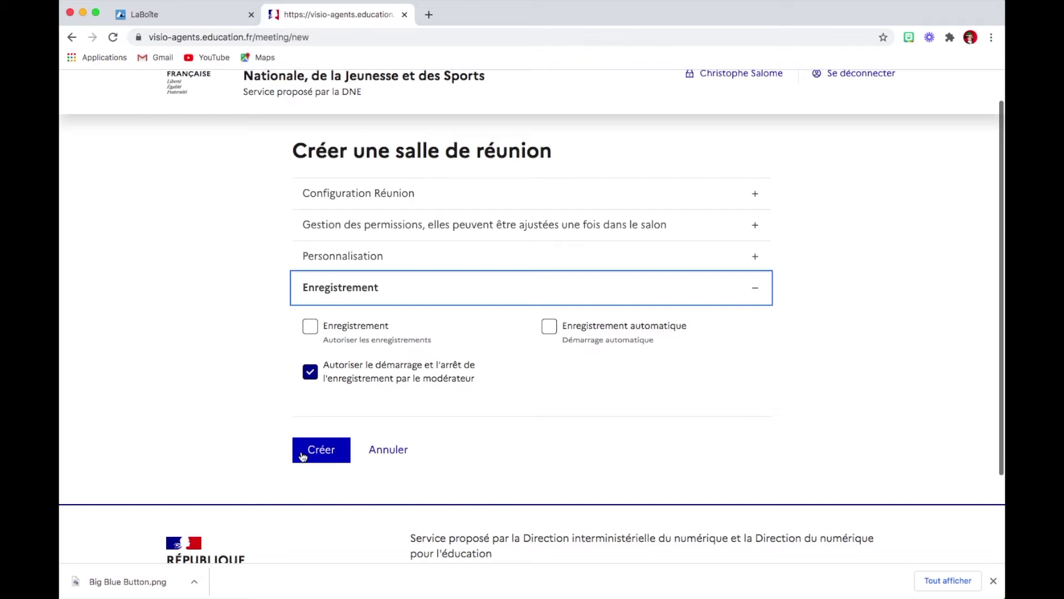
scroll(787, 419, up, 2)
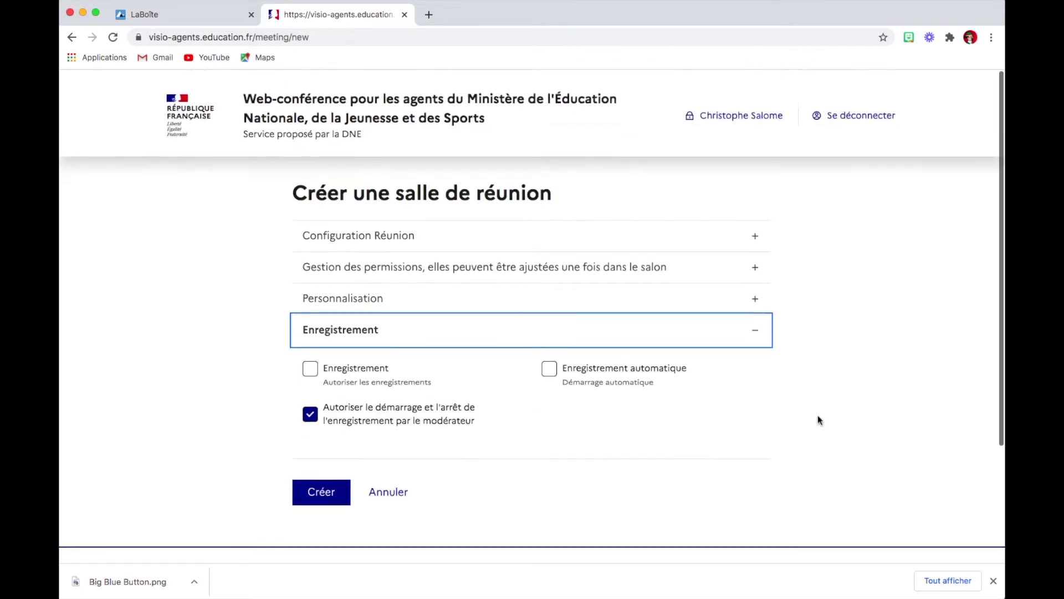
Save the Présentation de BBB room, then copy its participants' link from the Inviter dialog.
click(756, 236)
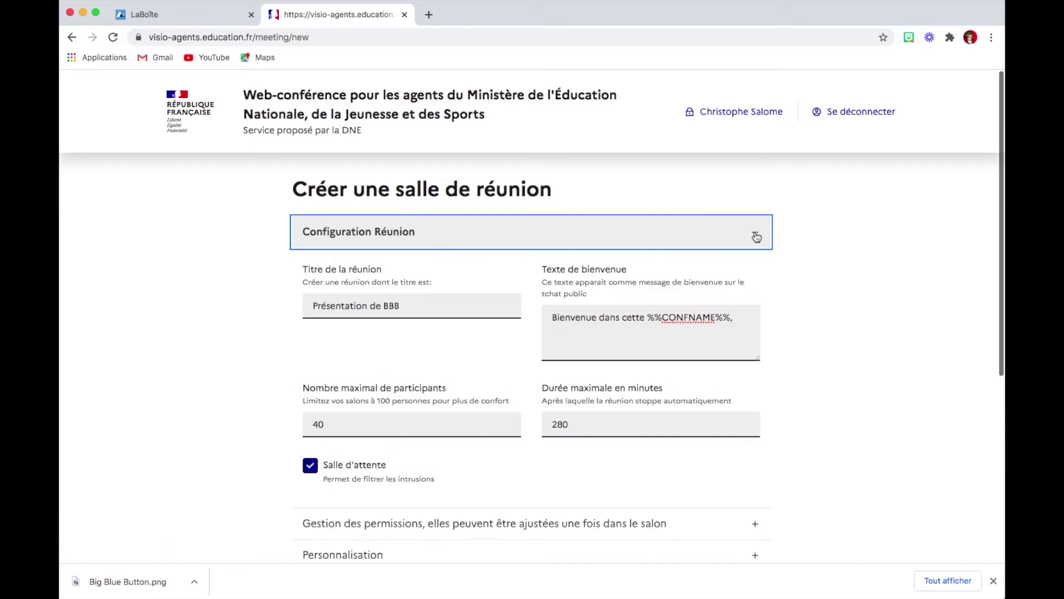
scroll(819, 268, down, 4)
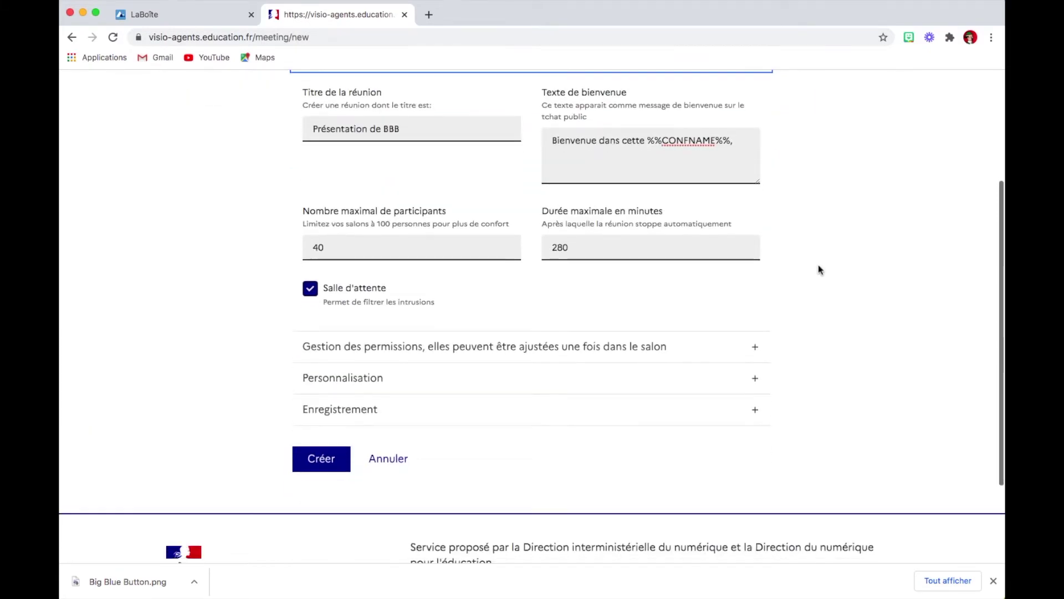
scroll(820, 269, down, 2)
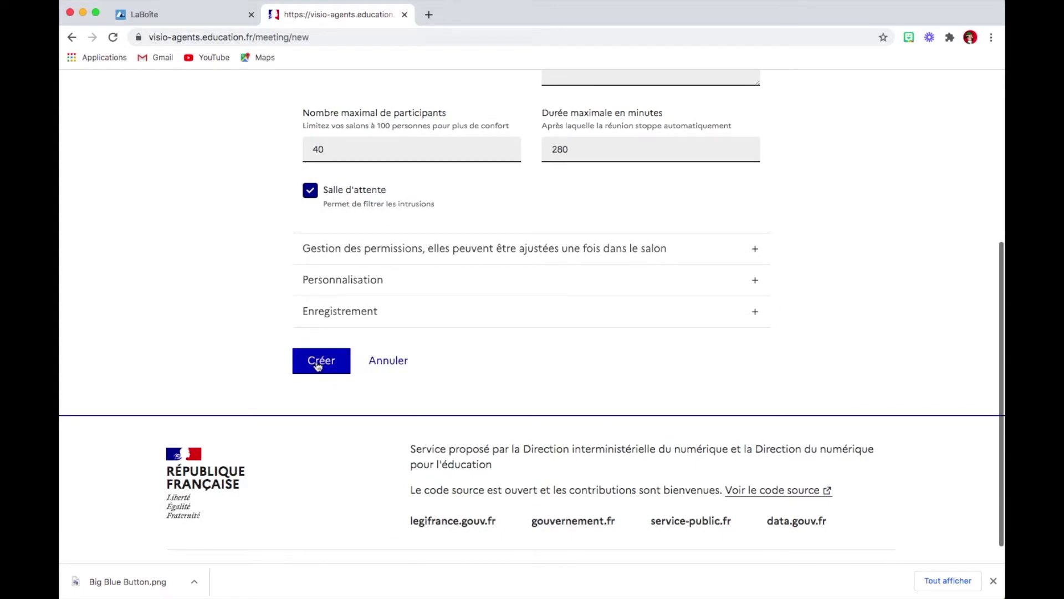
click(318, 364)
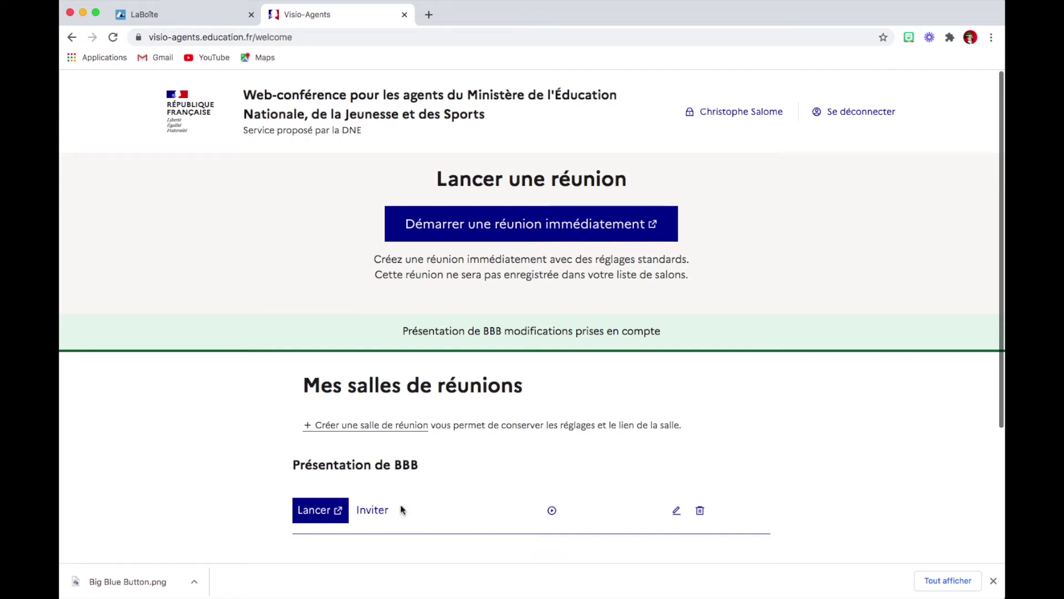
click(373, 513)
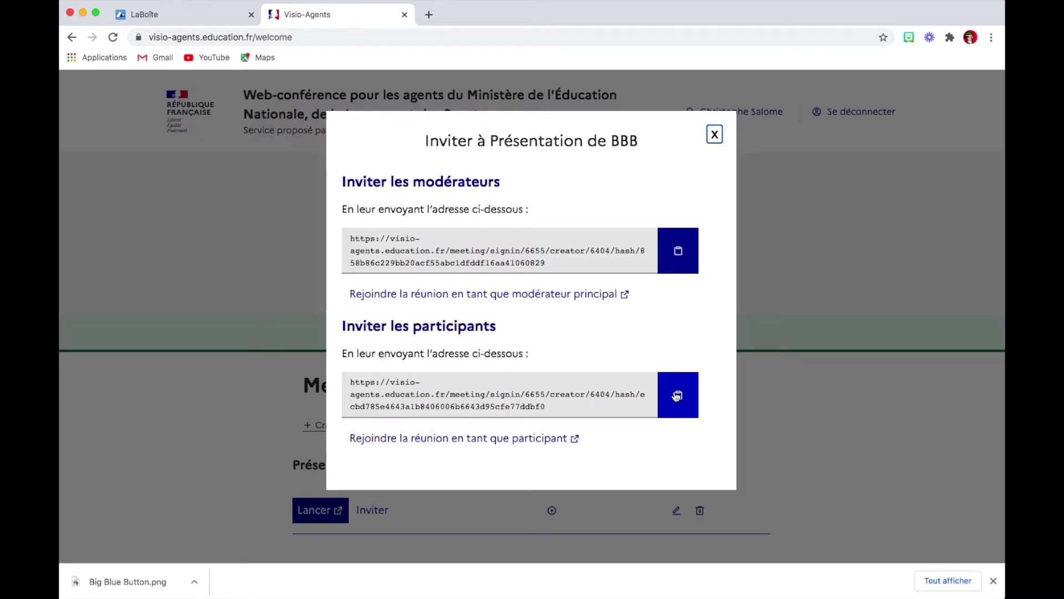
click(677, 396)
key(super+Tab)
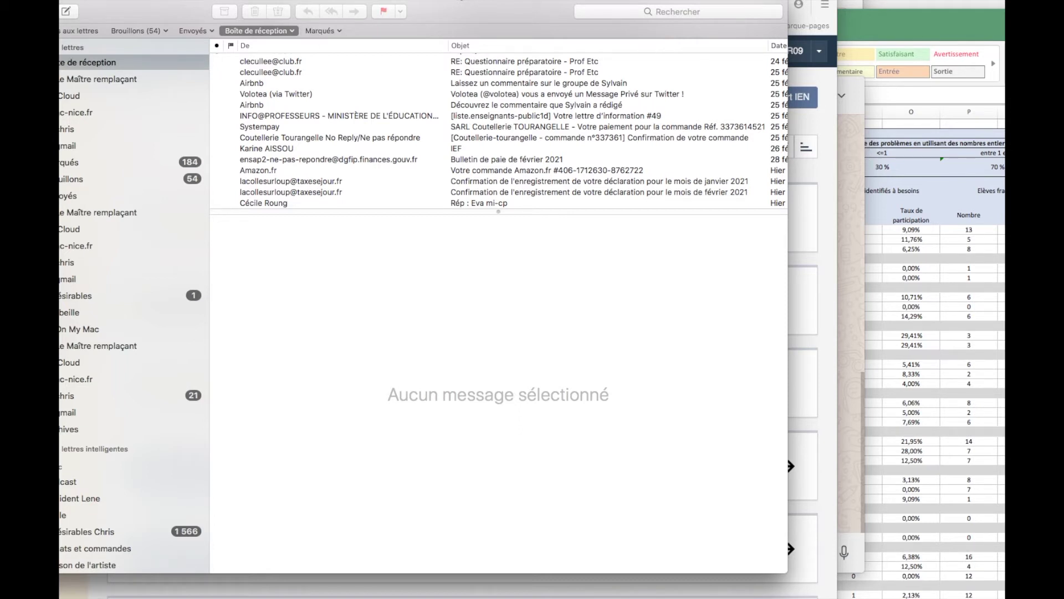
key(super+Tab)
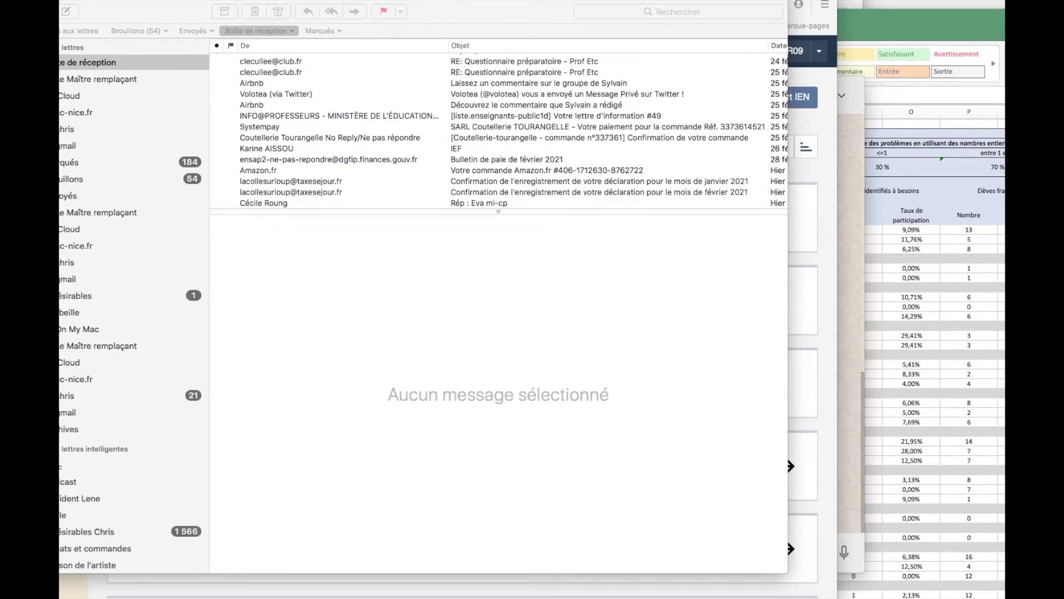
key(super+Tab)
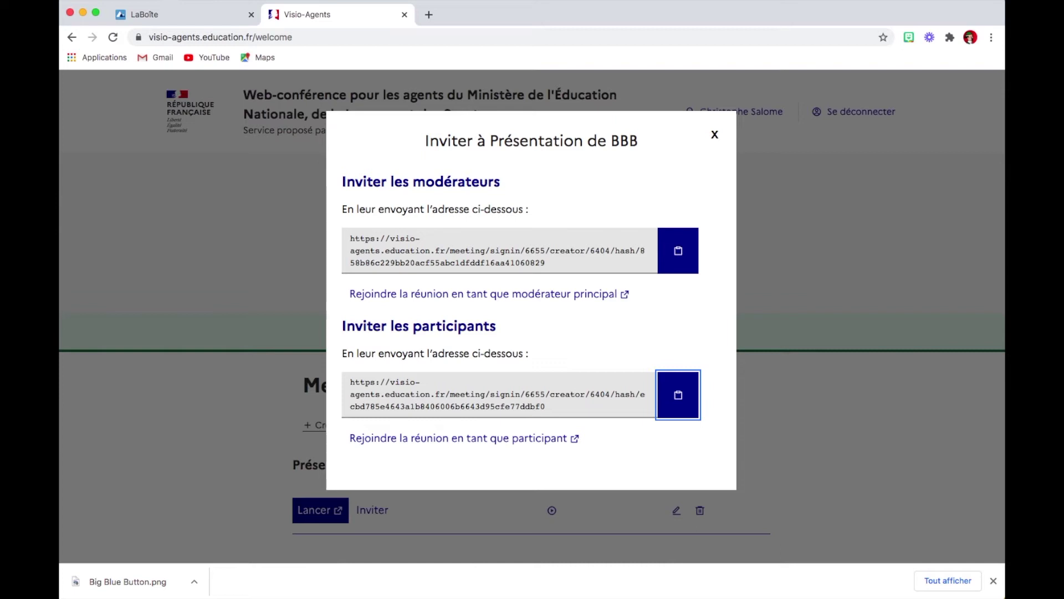
Close the Inviter dialog and the Visio-Agents browser tab.
click(714, 136)
key(super+w)
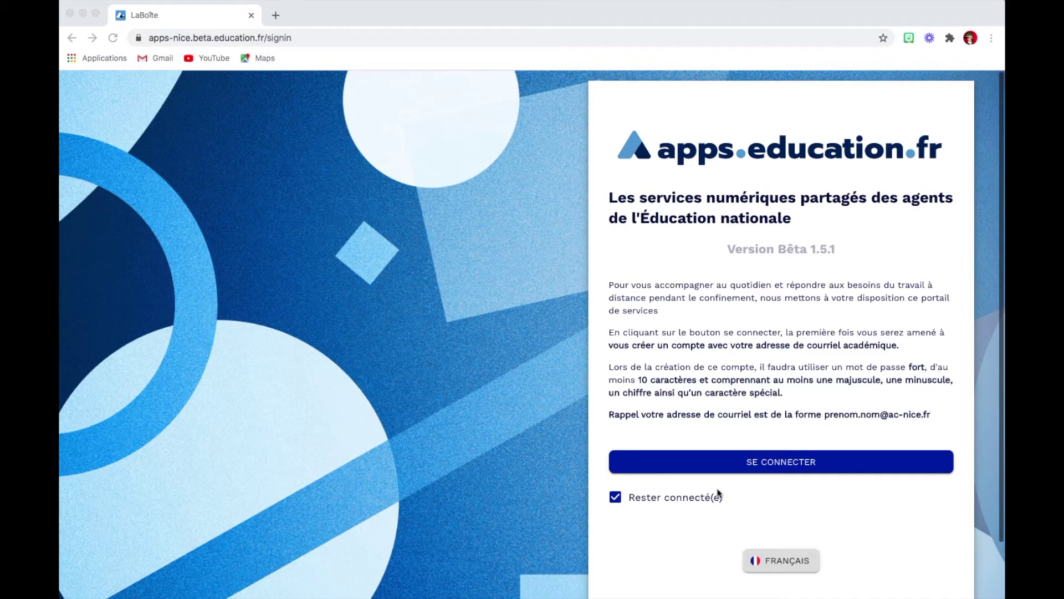
Sign in via SE CONNECTER and reopen the Visio-Conférence BigBlueButton - Agents application.
click(786, 464)
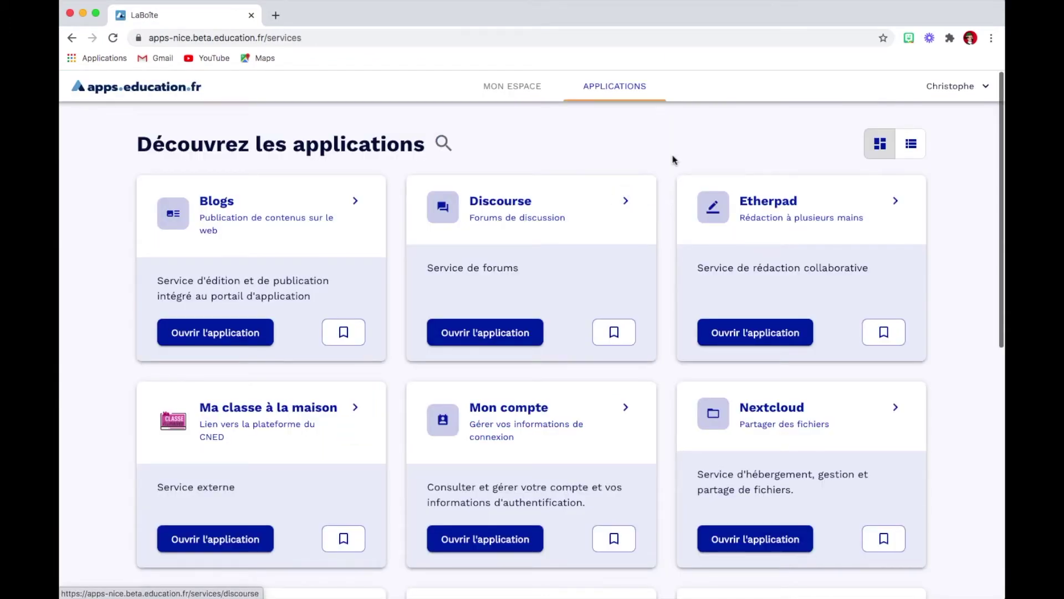
scroll(674, 160, down, 9)
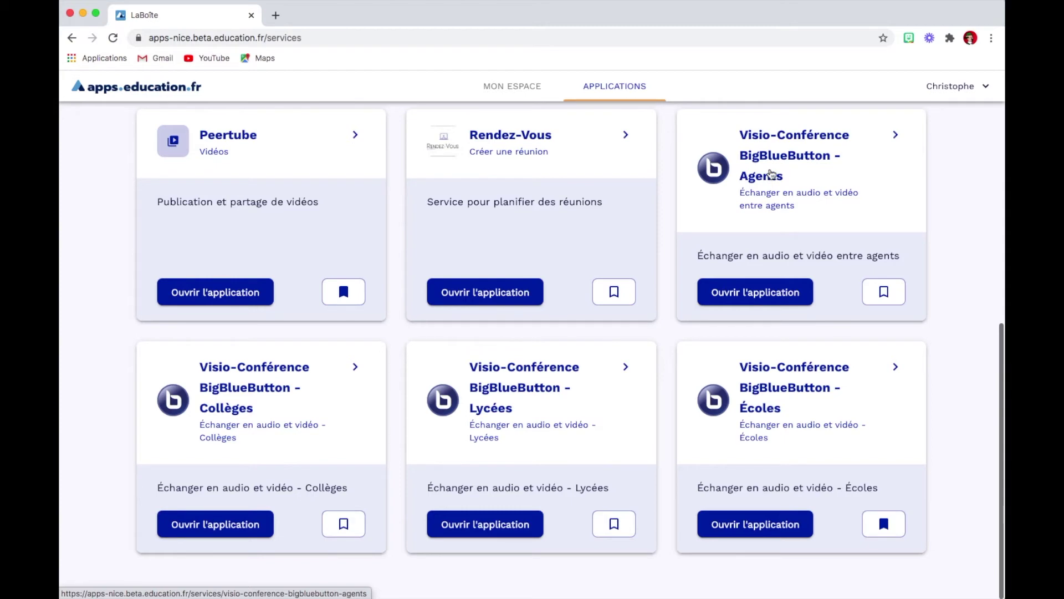
click(761, 292)
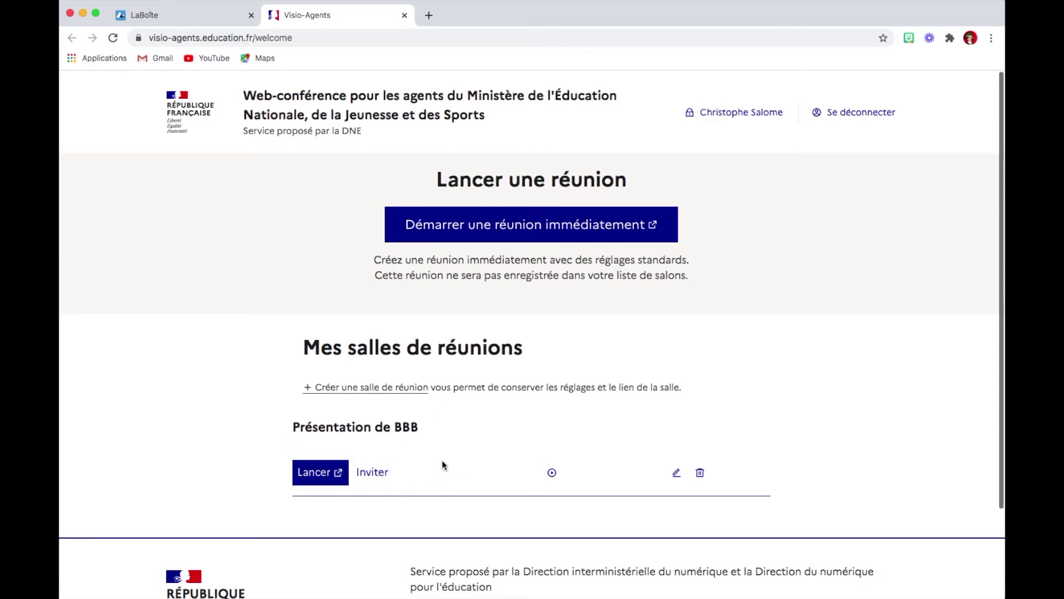
Launch the Présentation de BBB room with its Lancer button.
click(313, 474)
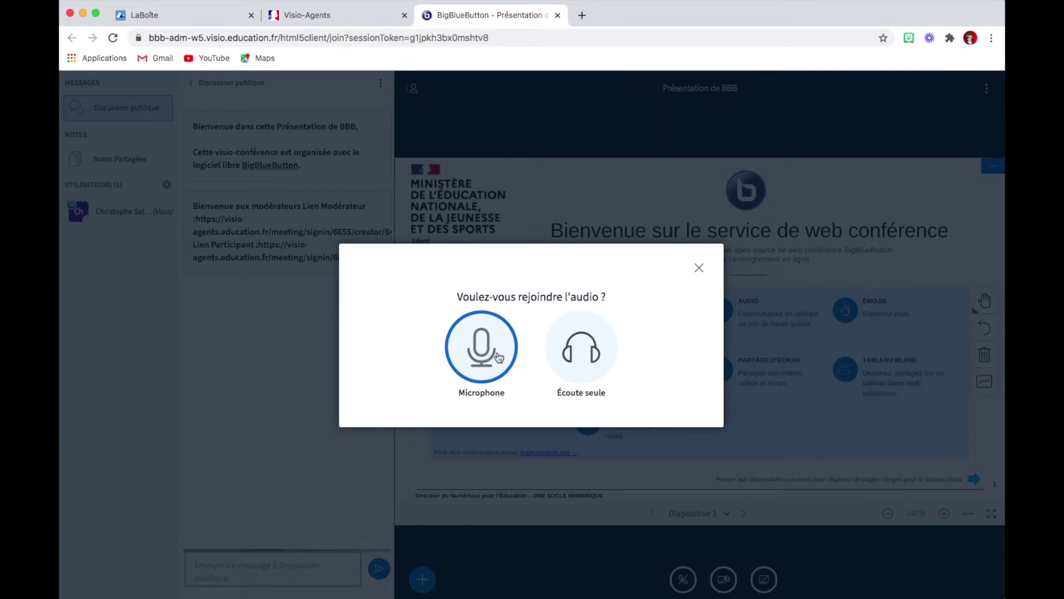
Join audio by microphone, allowing browser microphone access and confirming the echo test was heard.
click(483, 354)
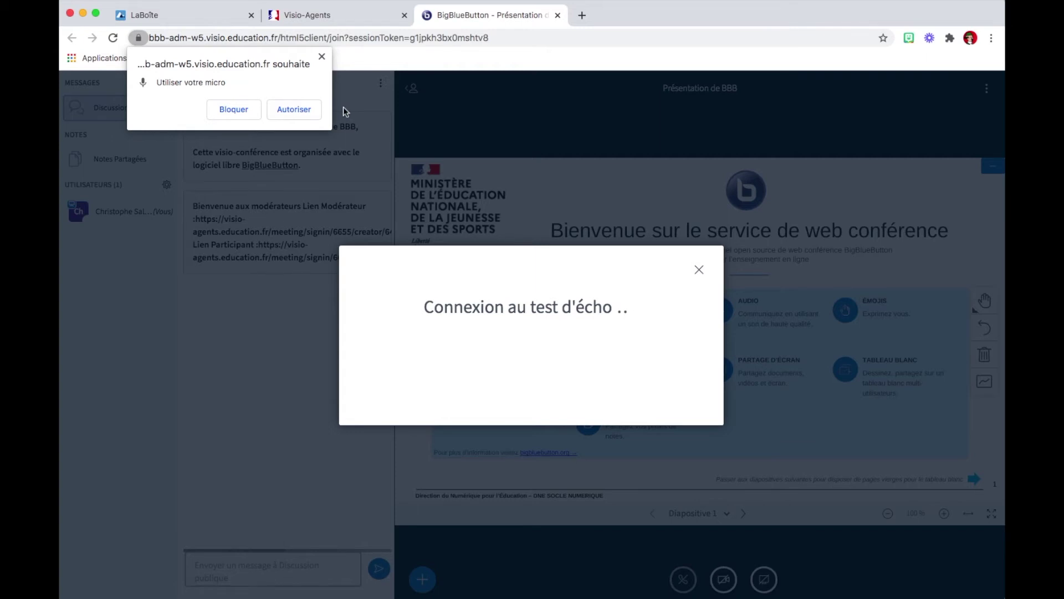
click(290, 110)
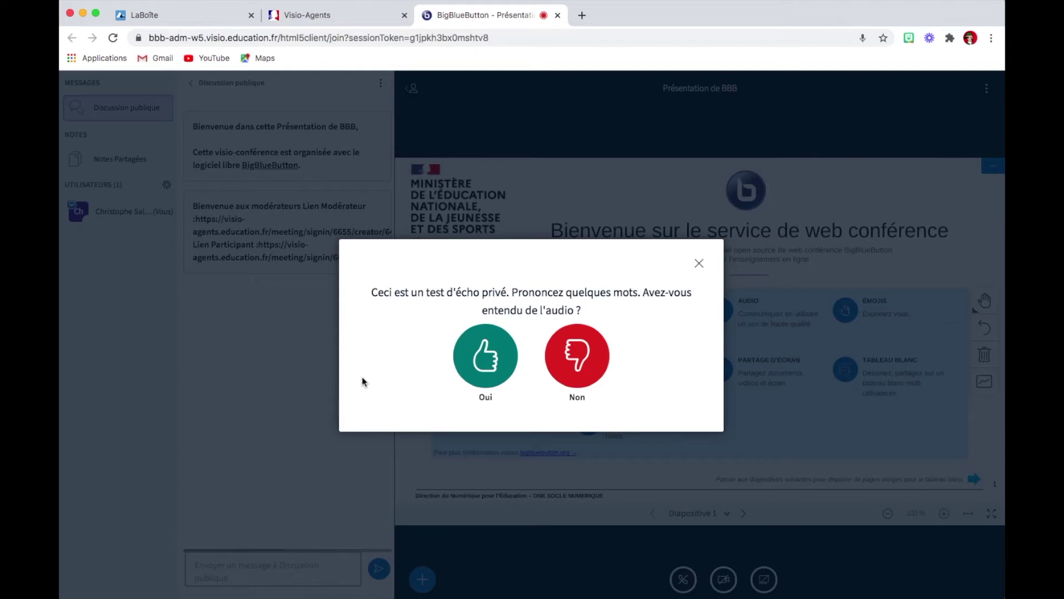
click(478, 367)
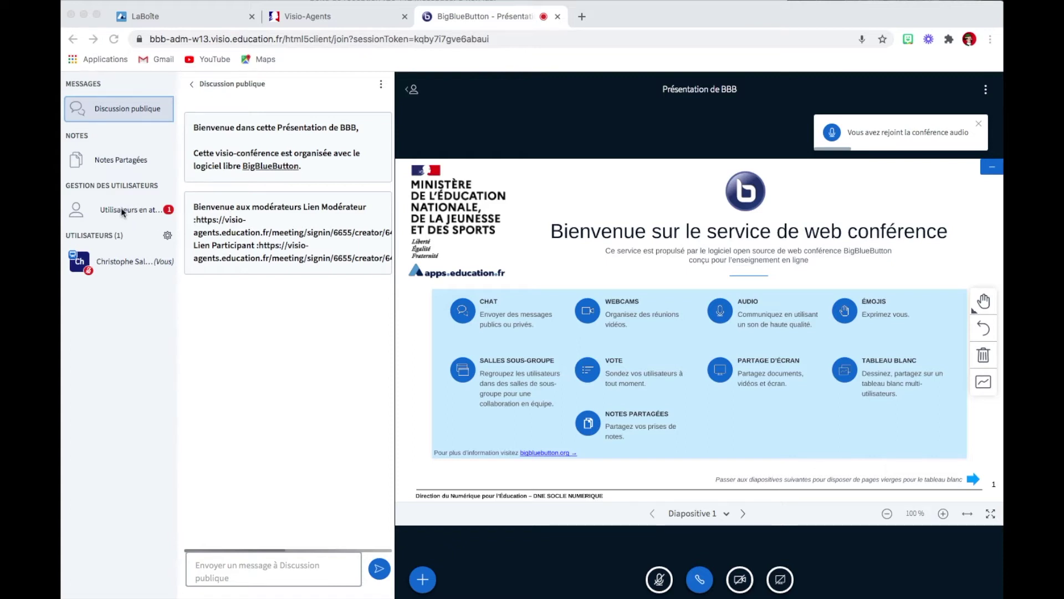
Let all waiting users into the meeting, with Se rappeler du choix ticked.
click(125, 213)
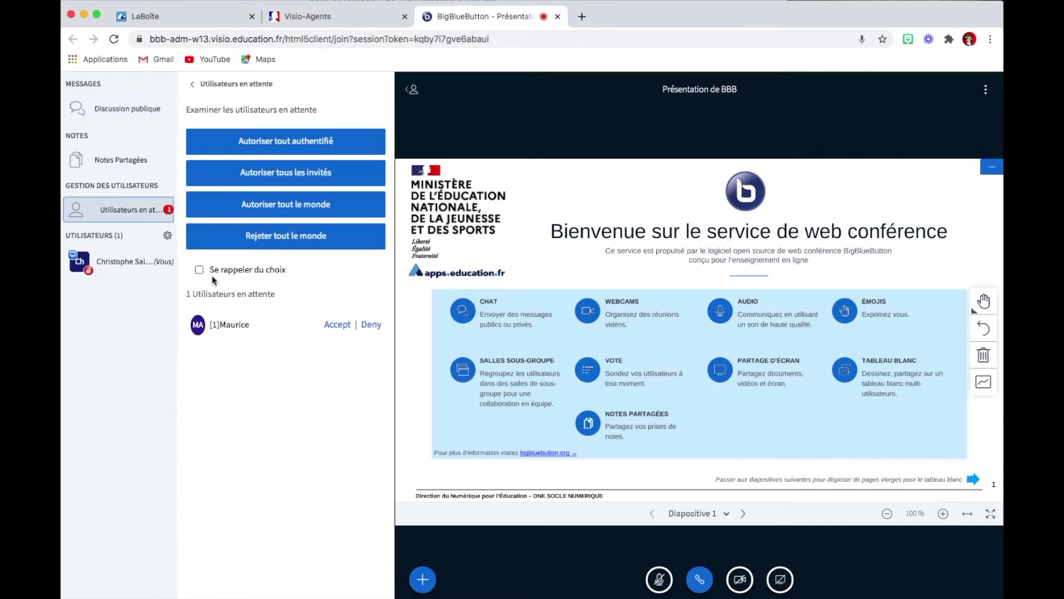
click(199, 270)
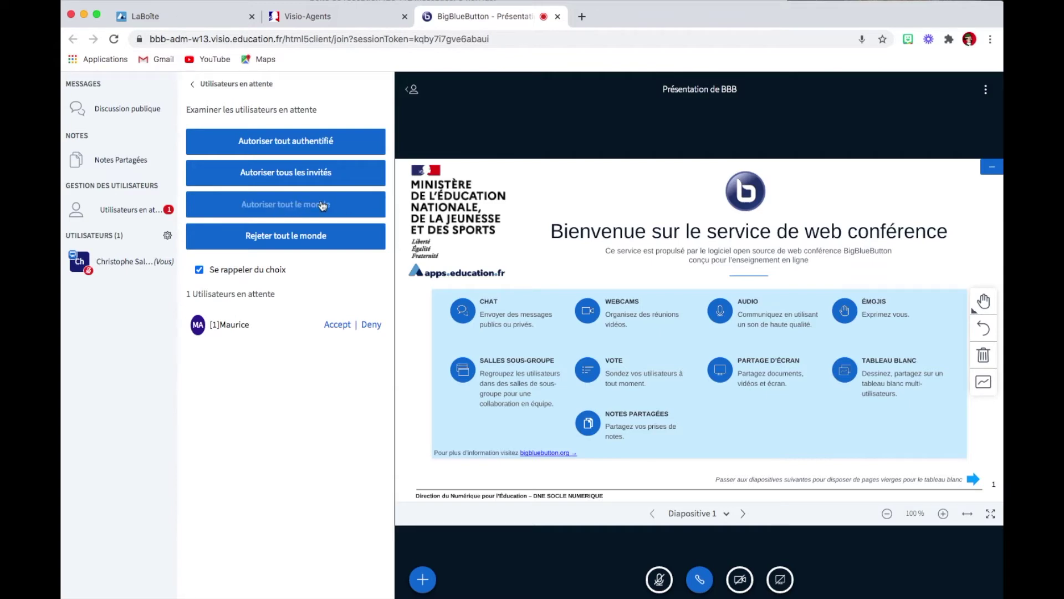
click(292, 207)
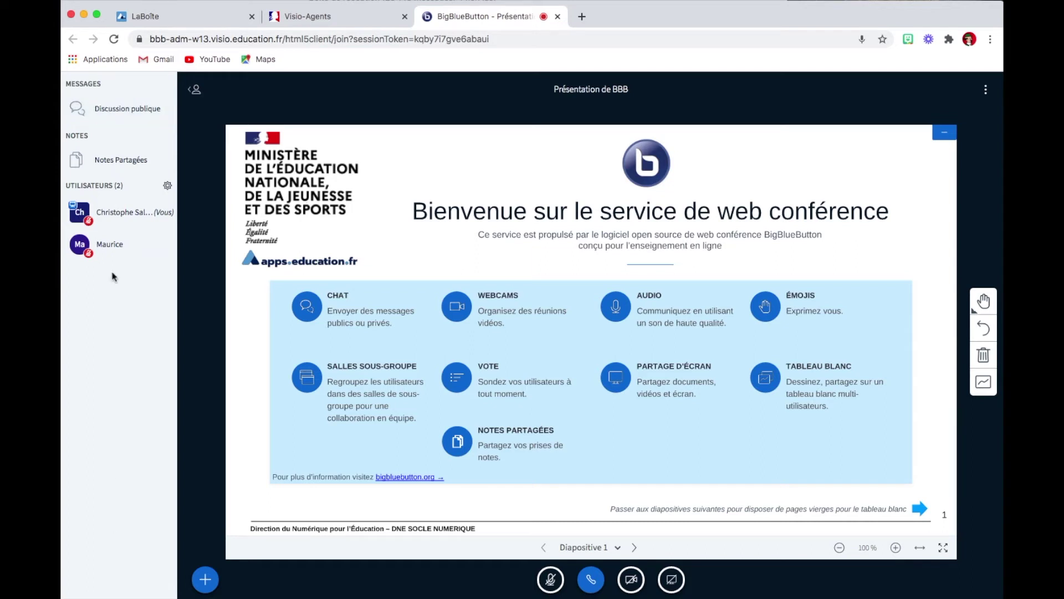
Promote the other participant to moderator.
click(123, 113)
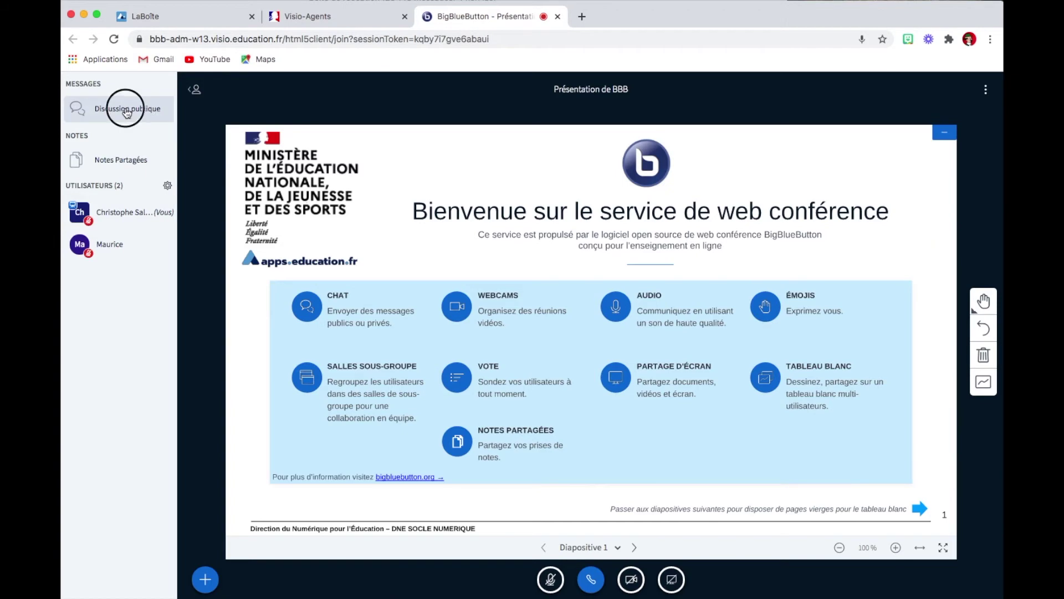
click(127, 114)
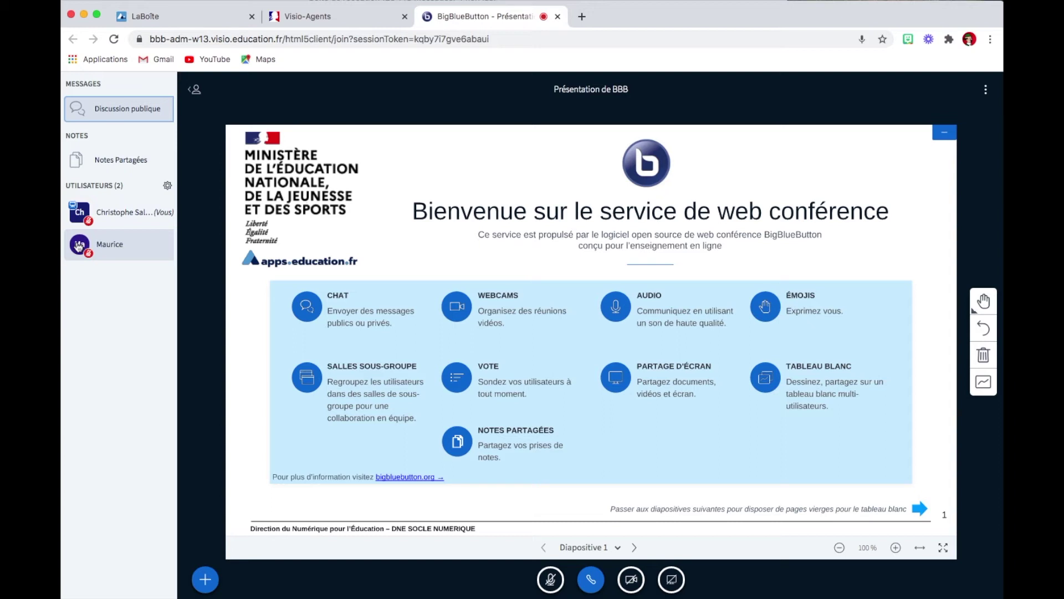
click(119, 243)
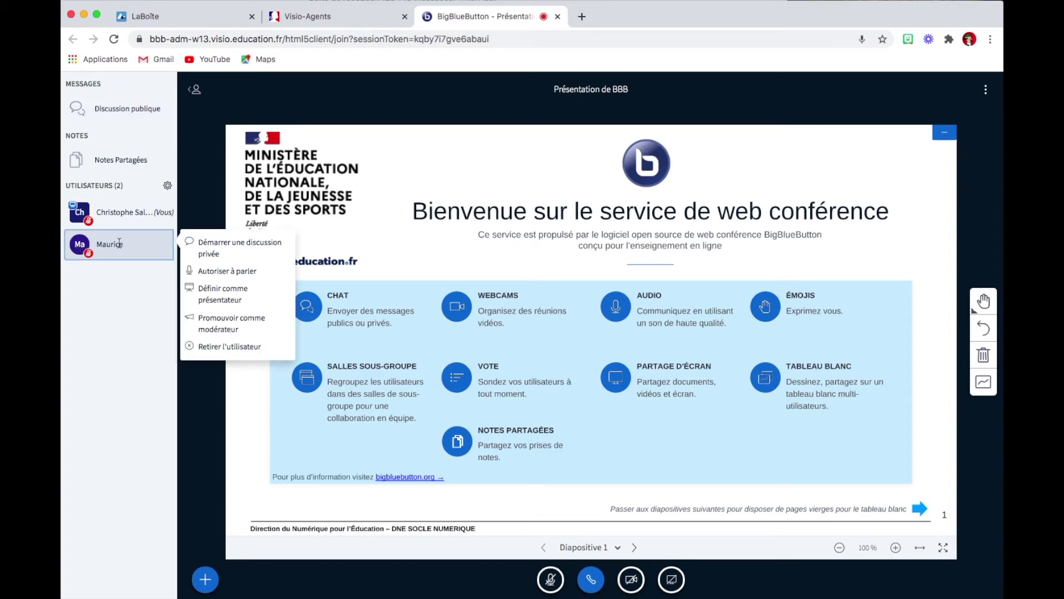
click(219, 322)
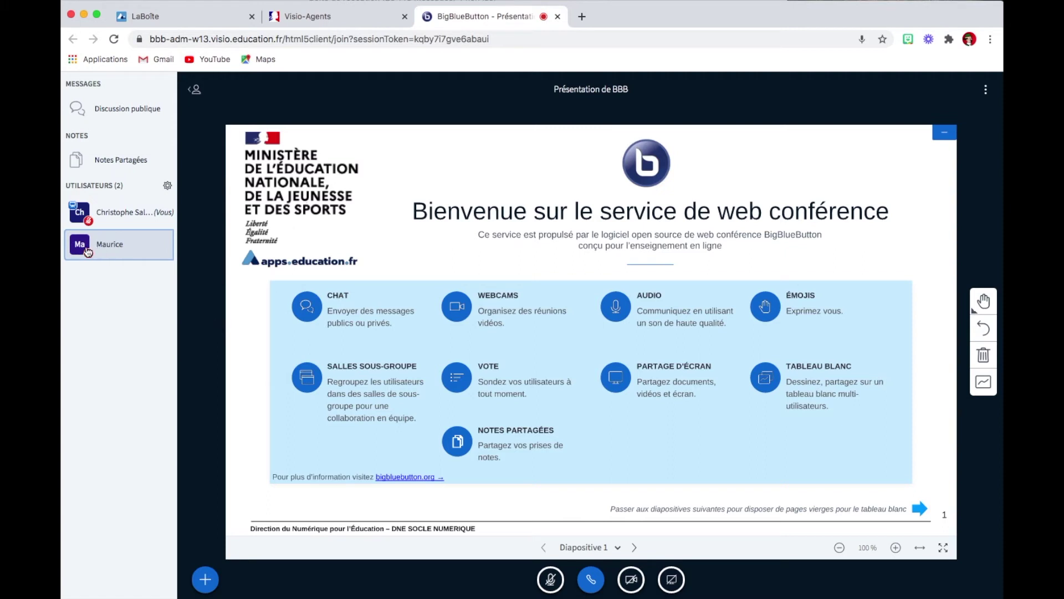
Return the other participant to a normal user.
click(119, 243)
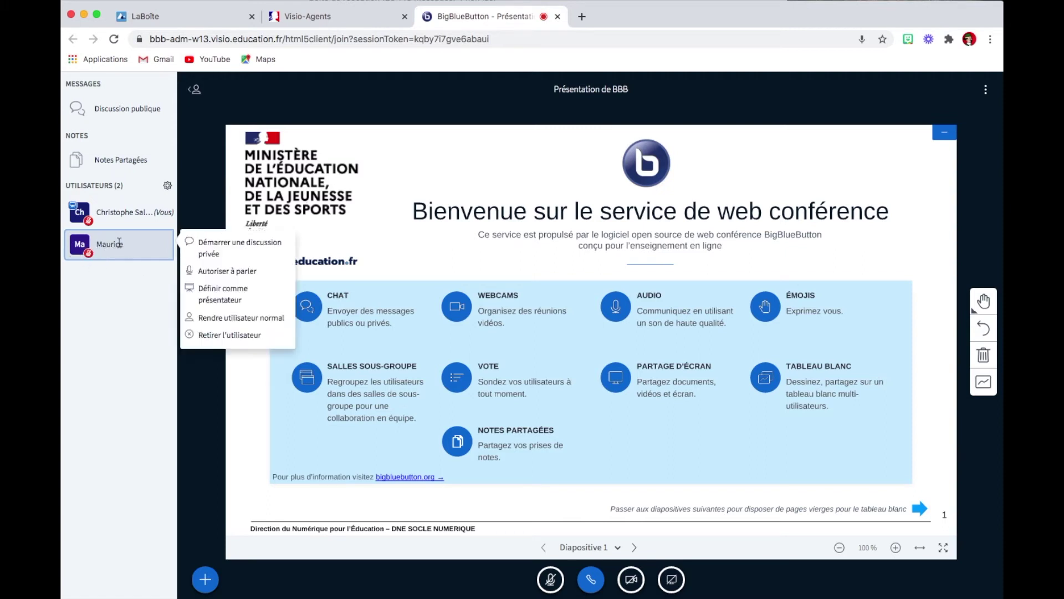
click(218, 318)
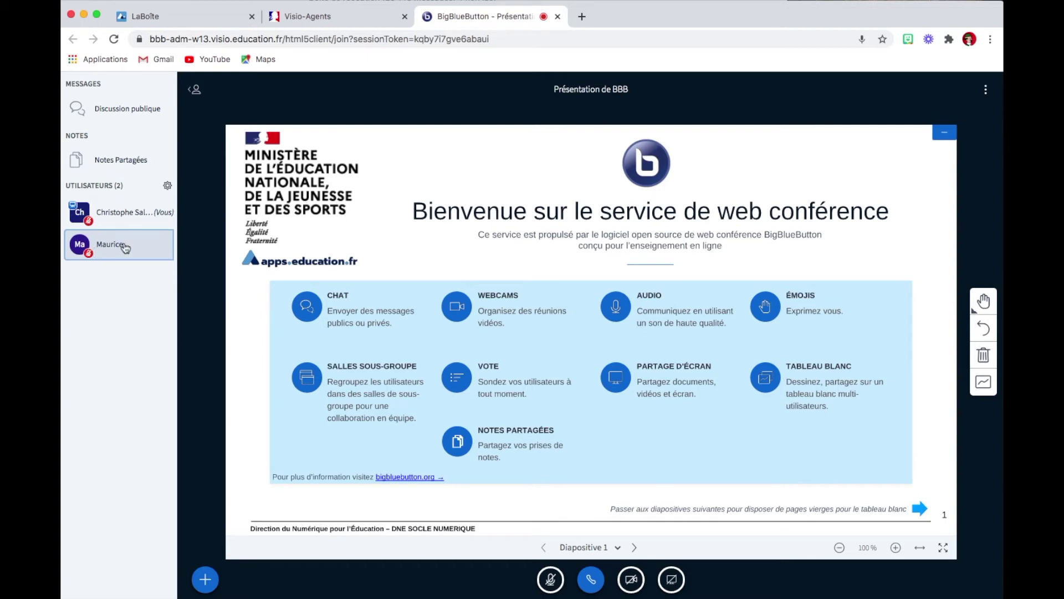
click(125, 247)
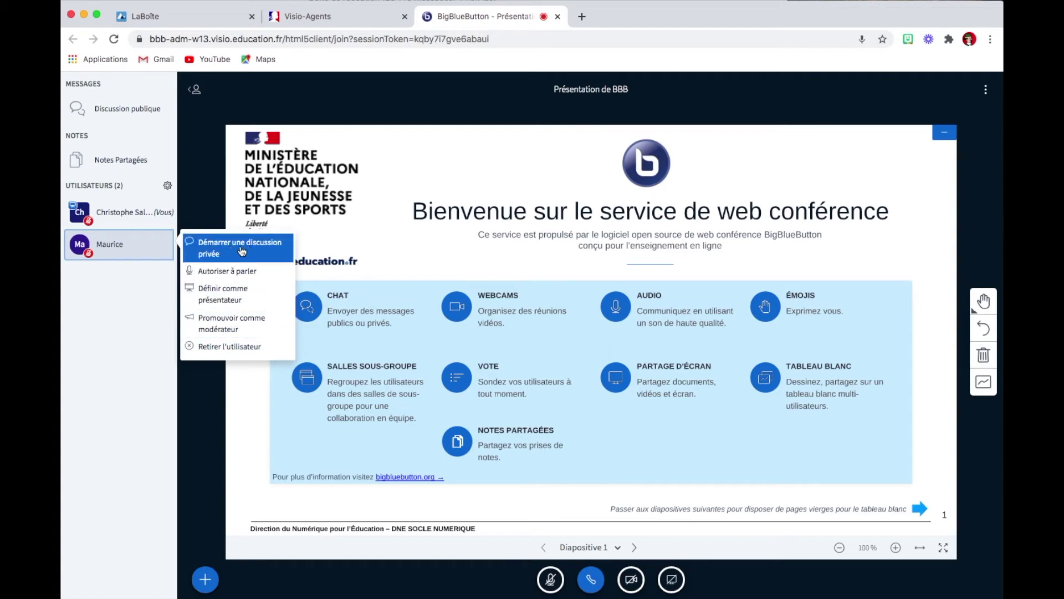
Send the other participant the private message 'Ça va ?'.
click(242, 251)
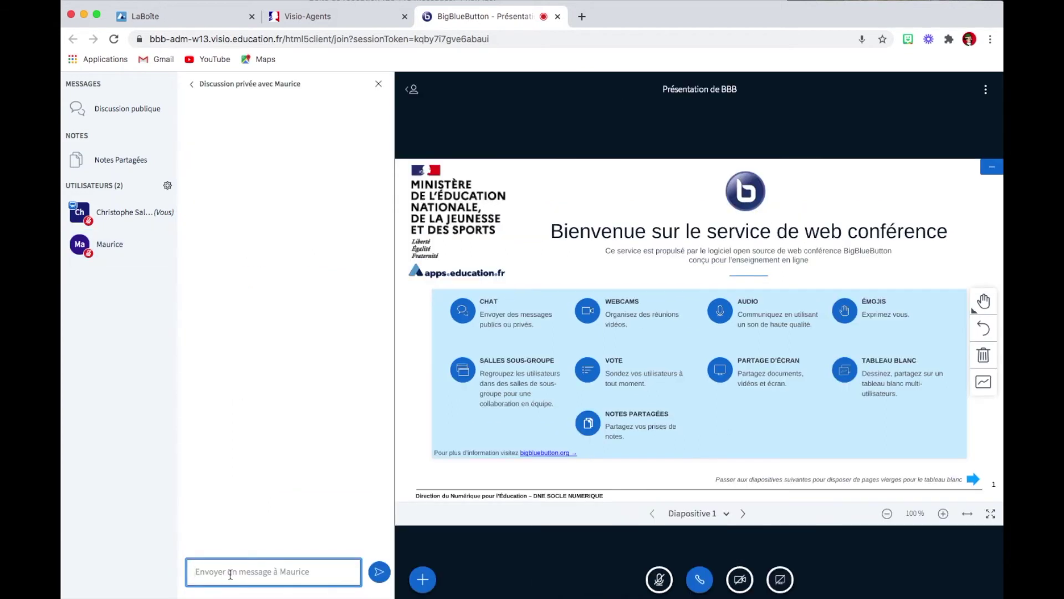
text(Ça va ?)
key(Return)
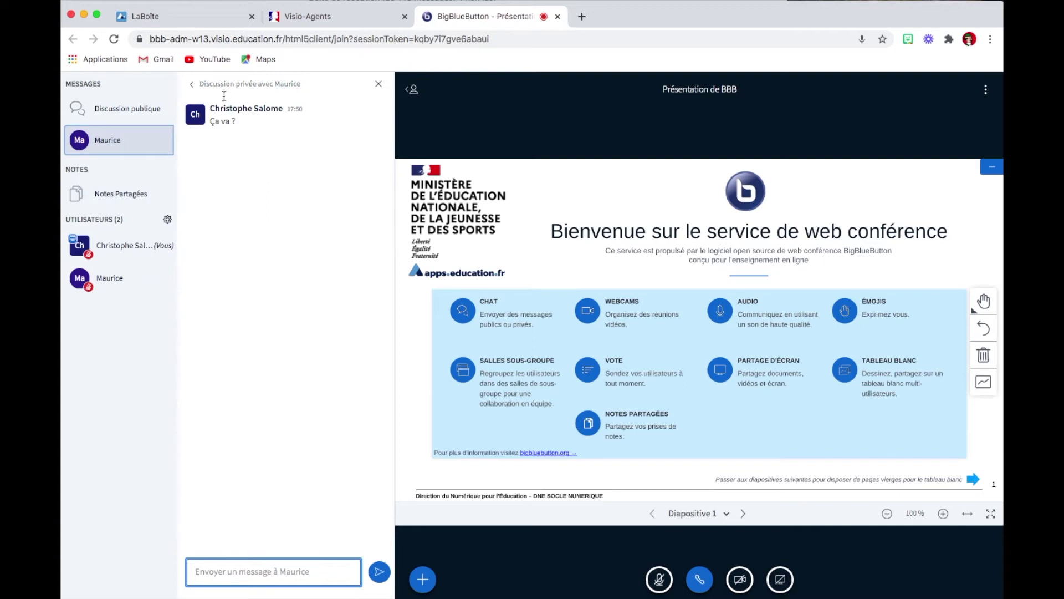
Post 'Bonjour' in the public chat.
click(132, 111)
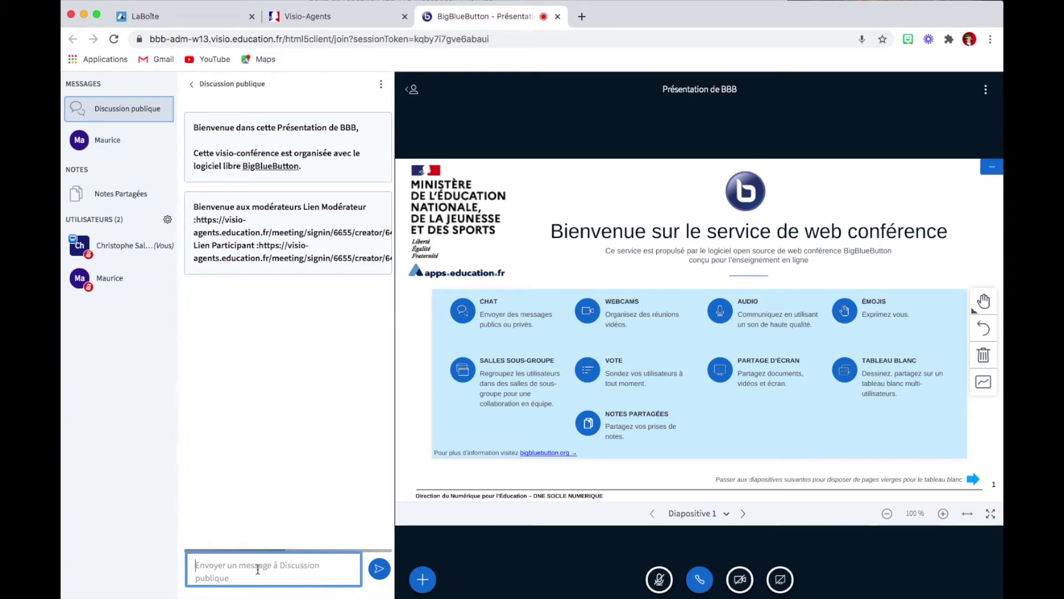
text(Bonjour)
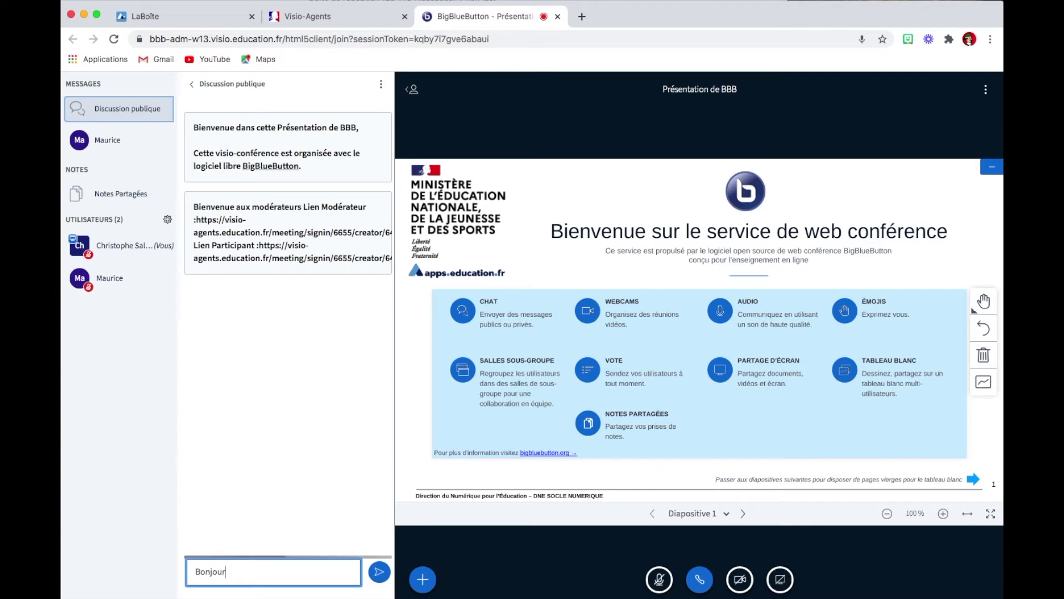
key(Return)
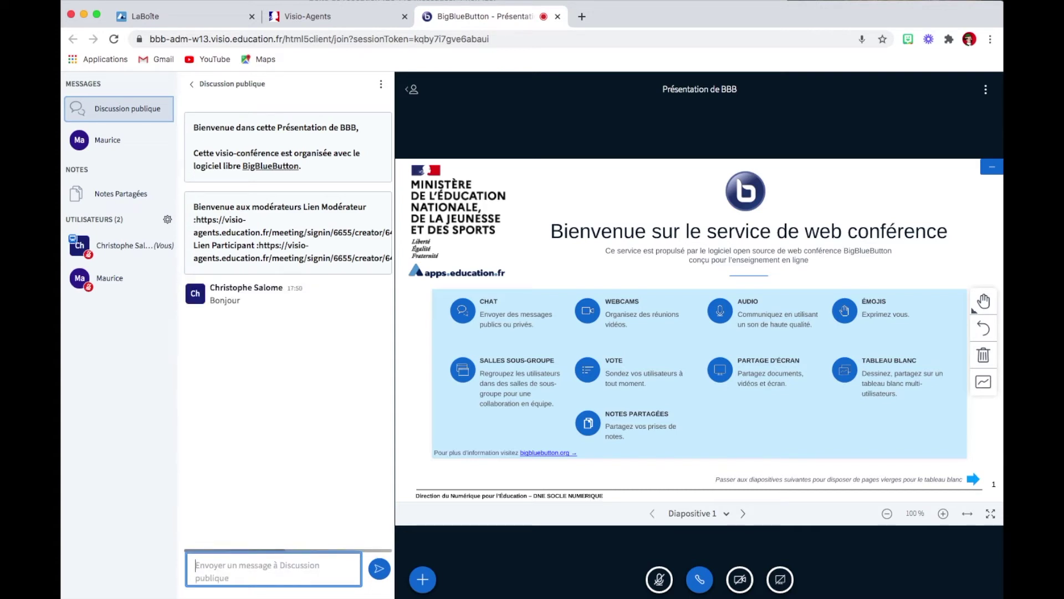
Make the other participant presenter, then take the presenter role back yourself.
click(117, 278)
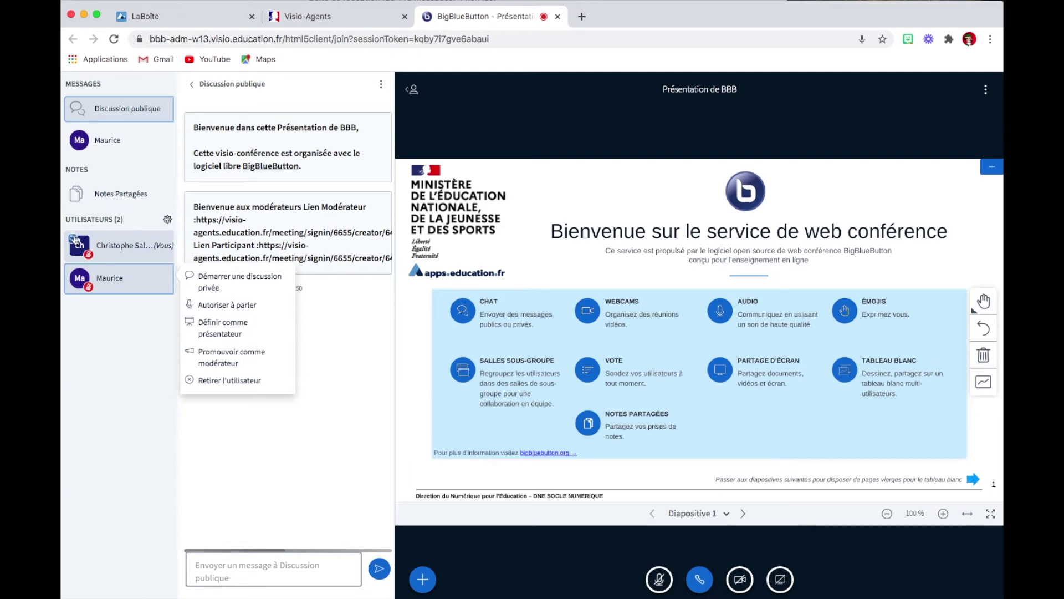
click(235, 333)
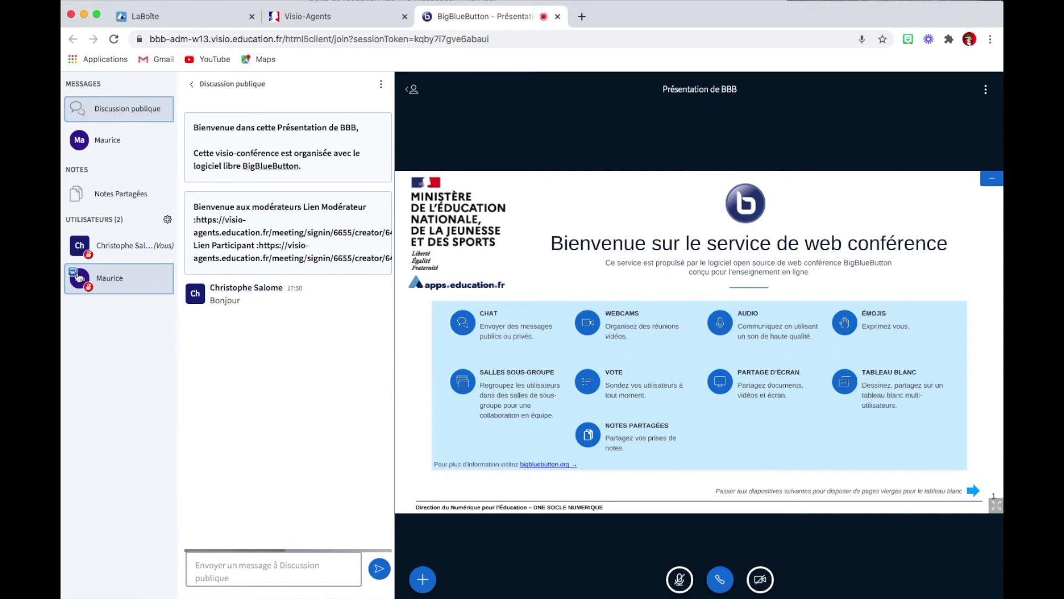
click(115, 247)
click(221, 279)
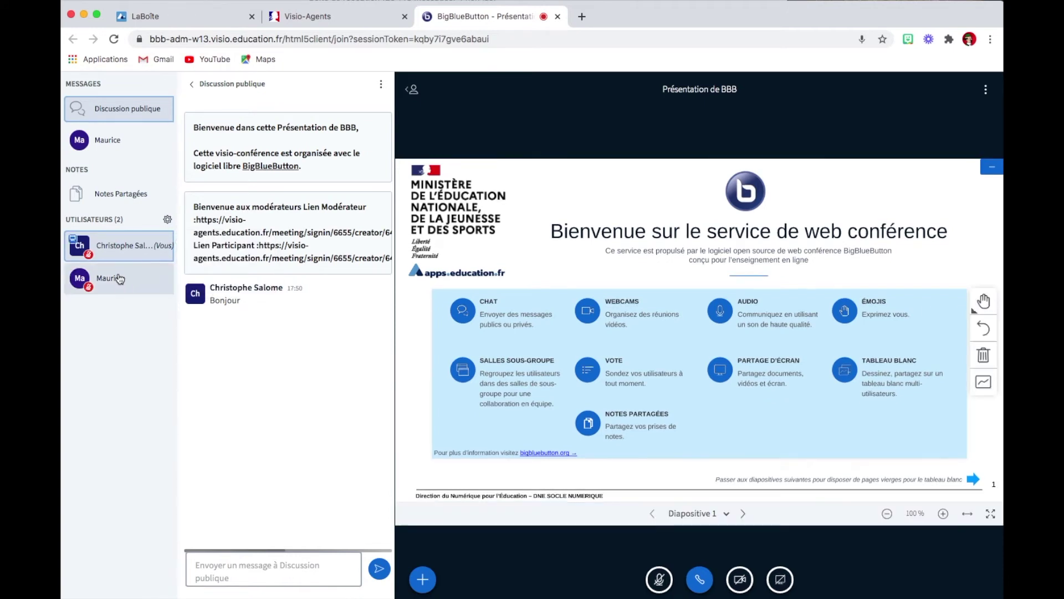
click(116, 274)
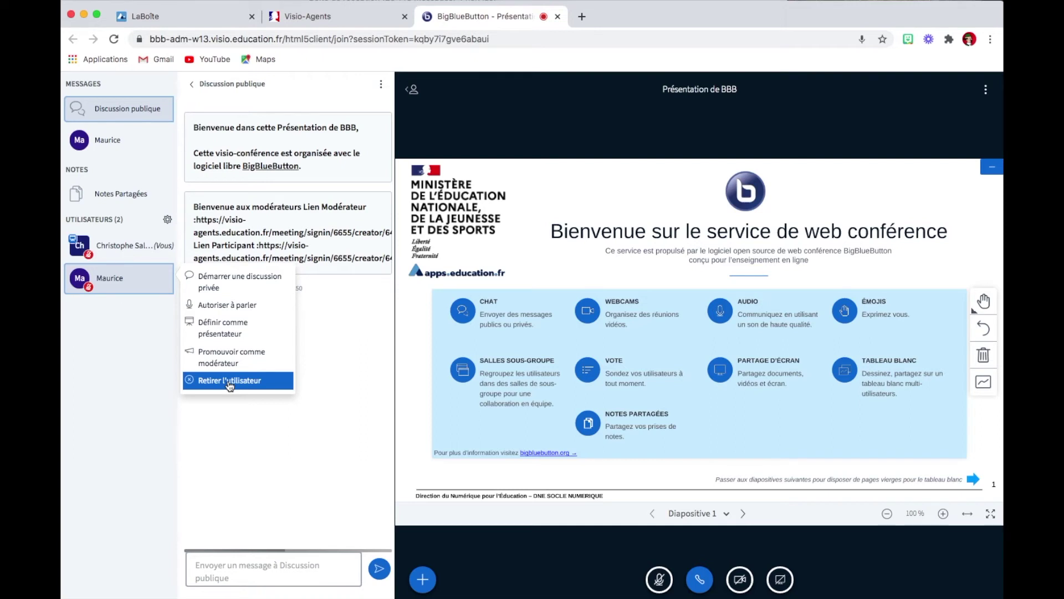
click(130, 244)
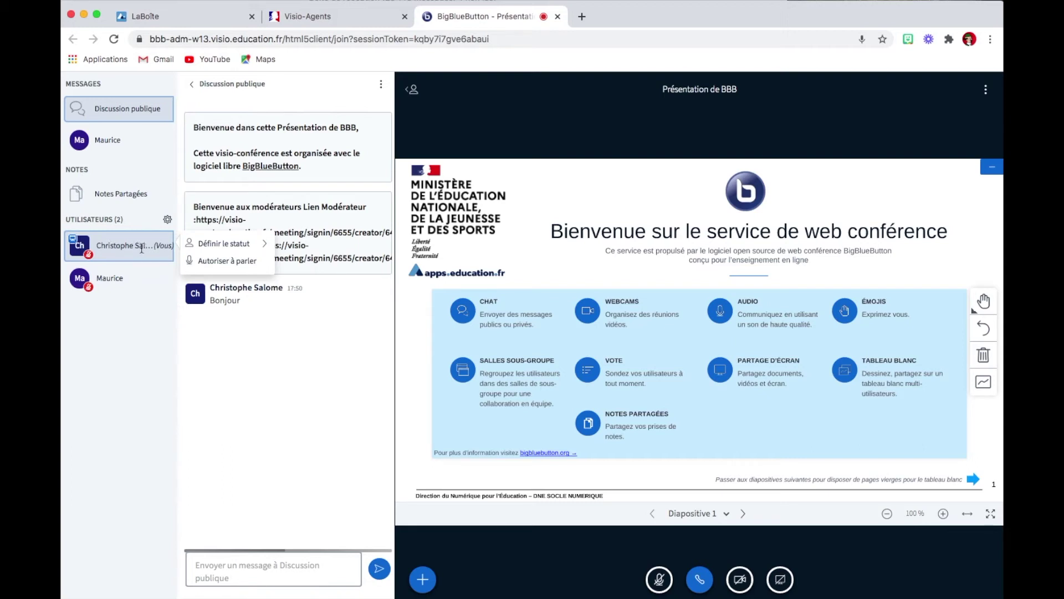
Set your own status to Lever la main, then change it to Favorable.
click(246, 247)
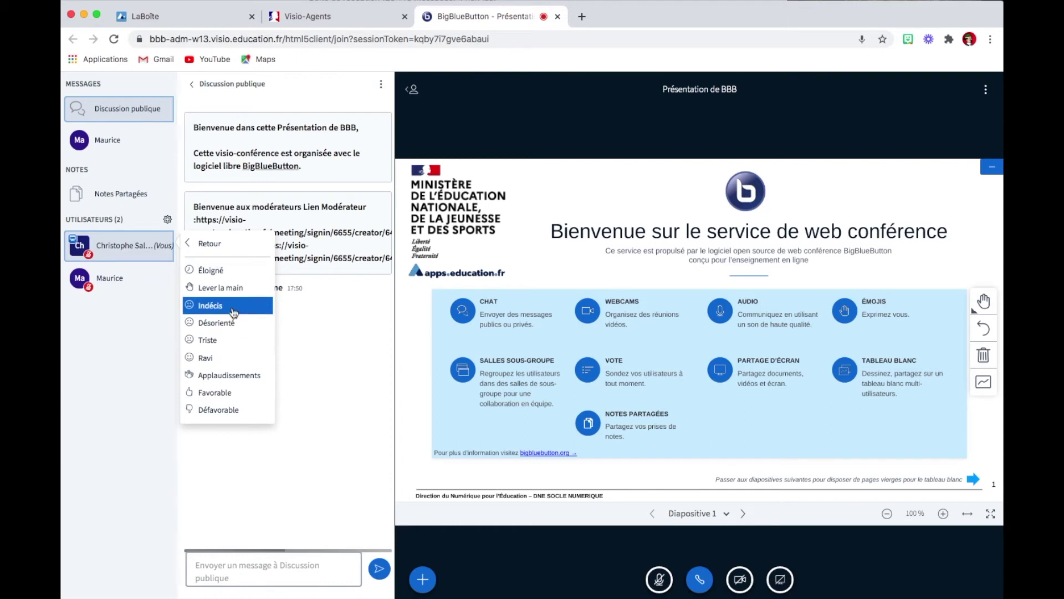
click(232, 287)
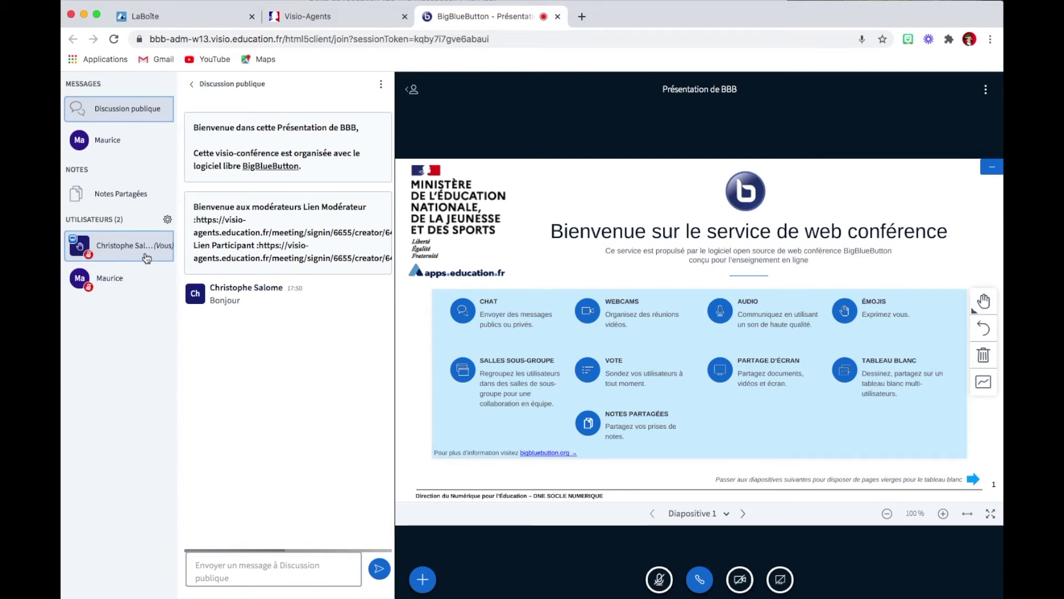
click(140, 245)
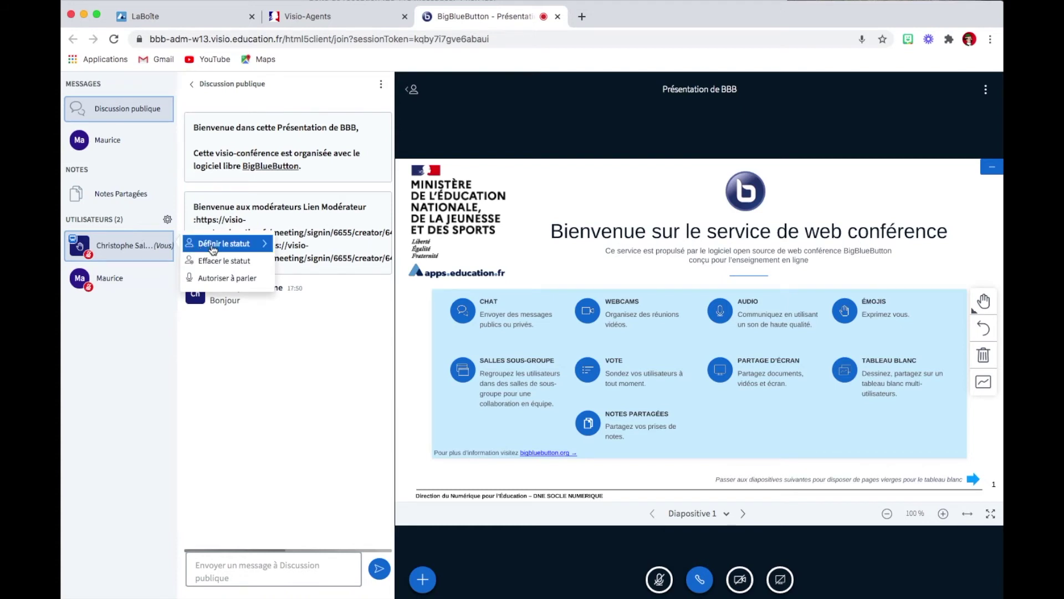
click(212, 245)
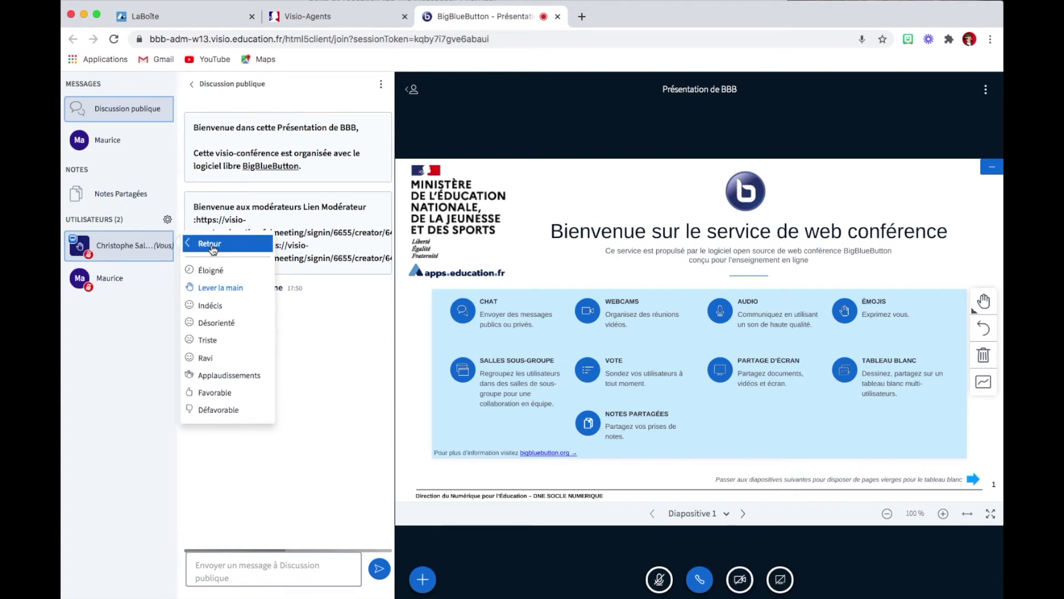
click(216, 393)
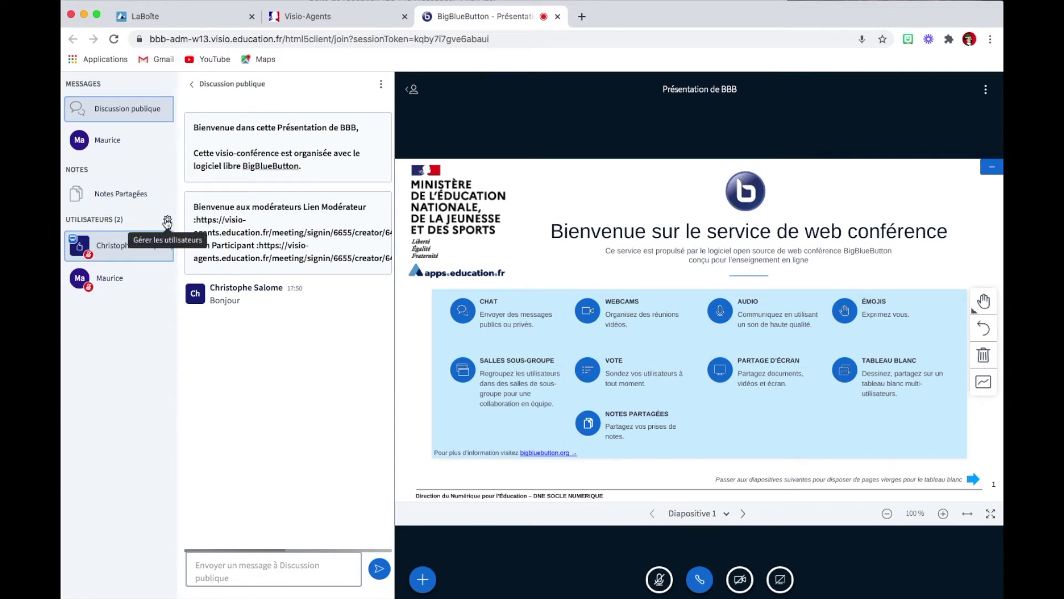
Clear all participants' status icons, raise your hand again, then clear your own status.
click(167, 223)
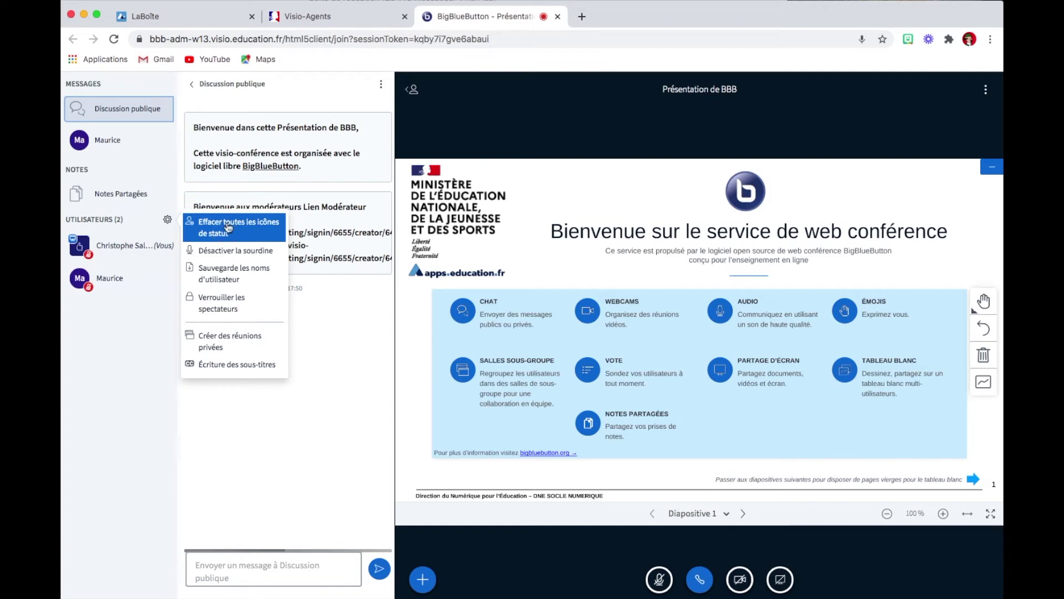
click(239, 229)
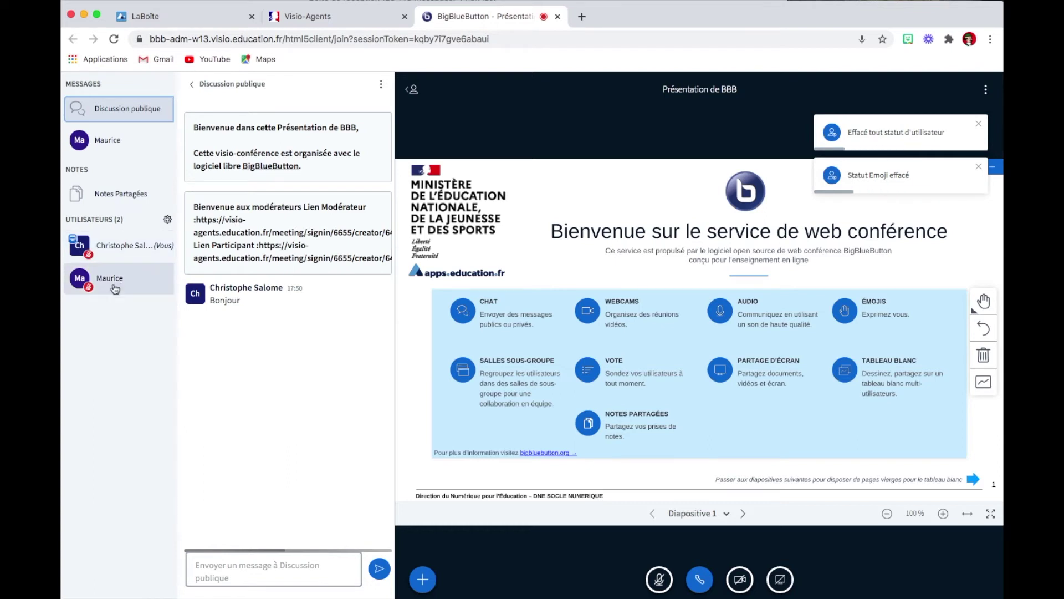
click(149, 245)
click(206, 247)
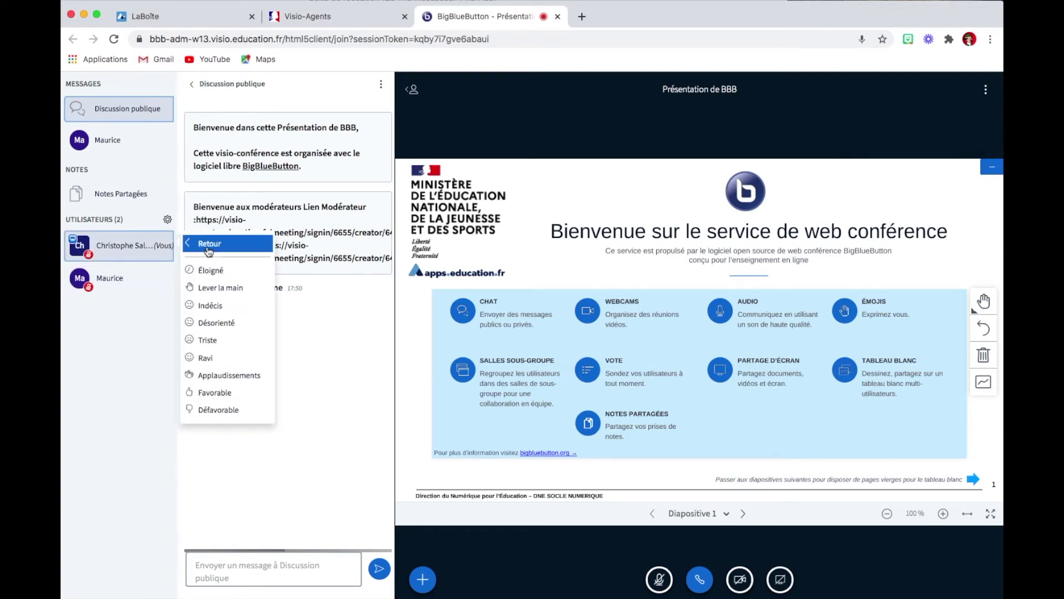
click(210, 288)
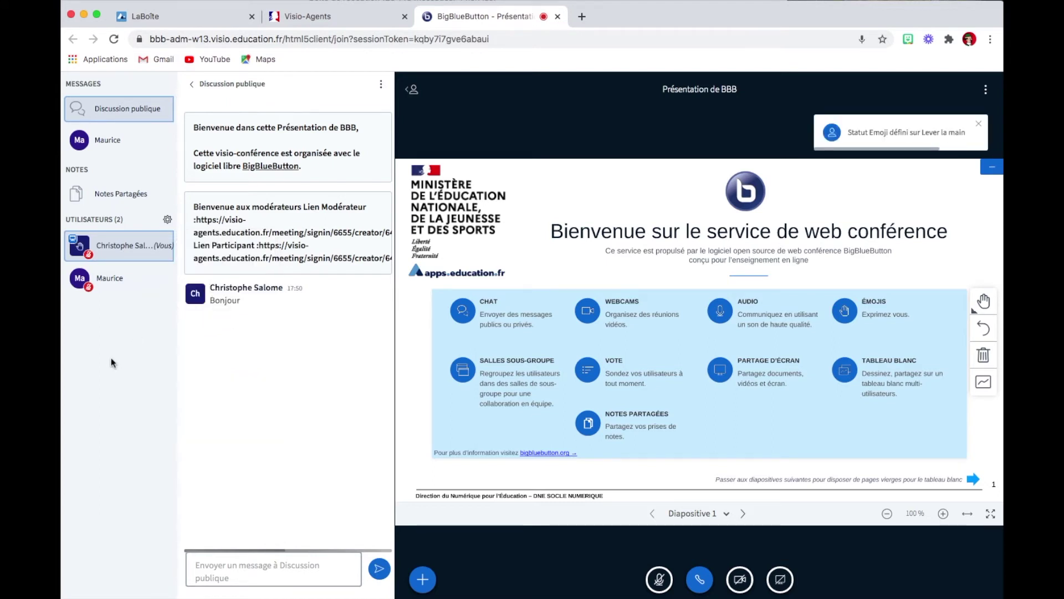
click(142, 245)
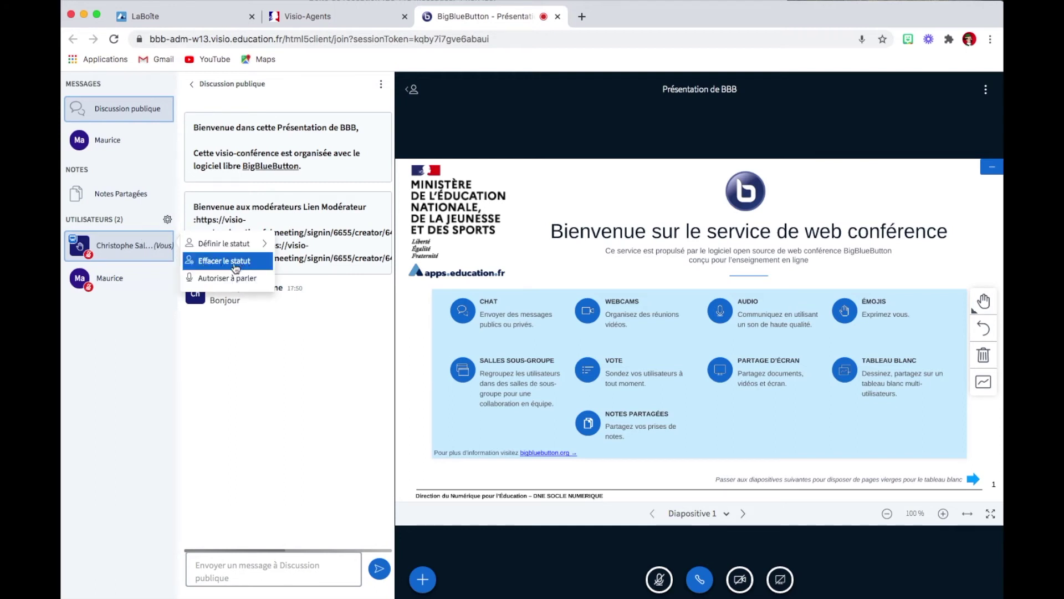
click(242, 267)
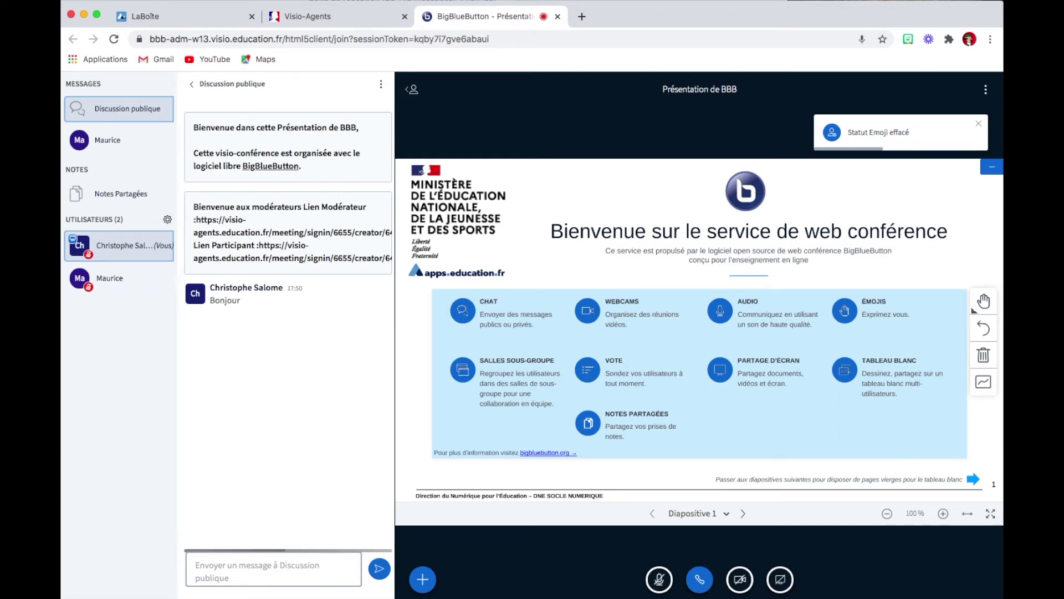
Type 'Posez ici vos questions :' in the shared notes and bold and underline those words.
click(129, 201)
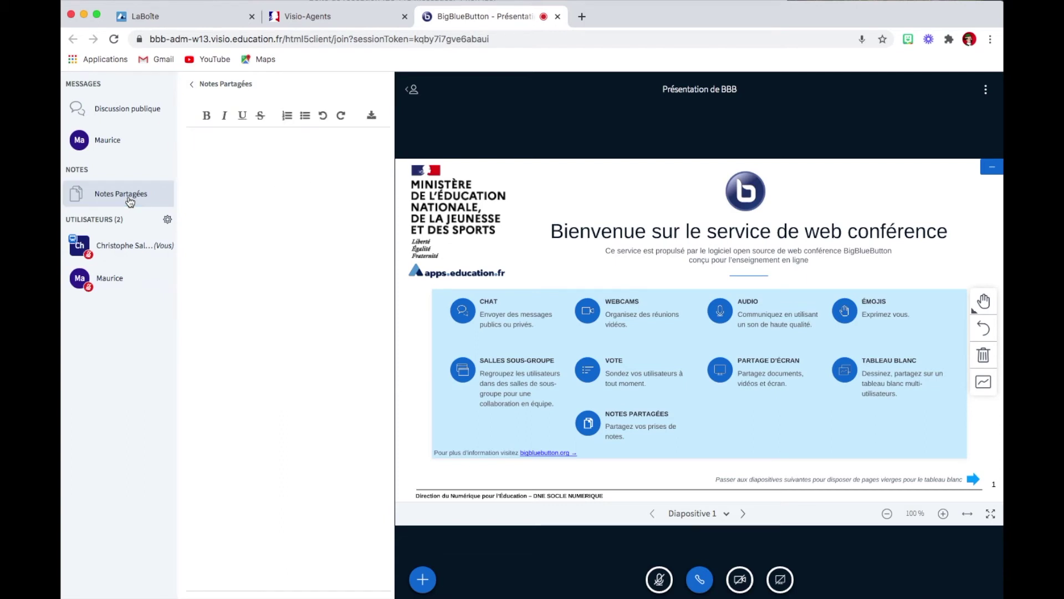
text(Posez ici vos questio)
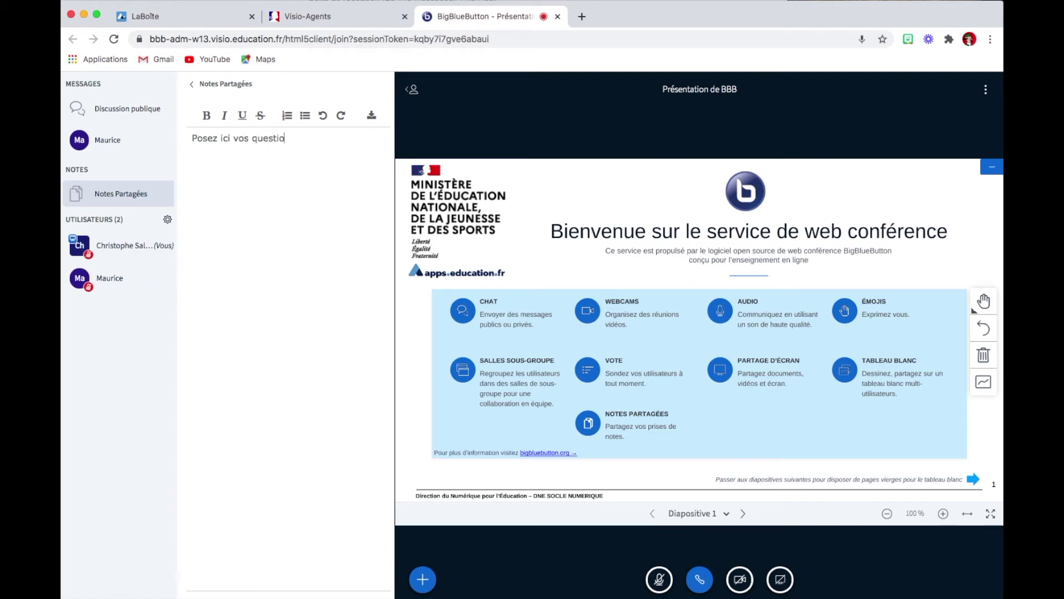
text(ns :)
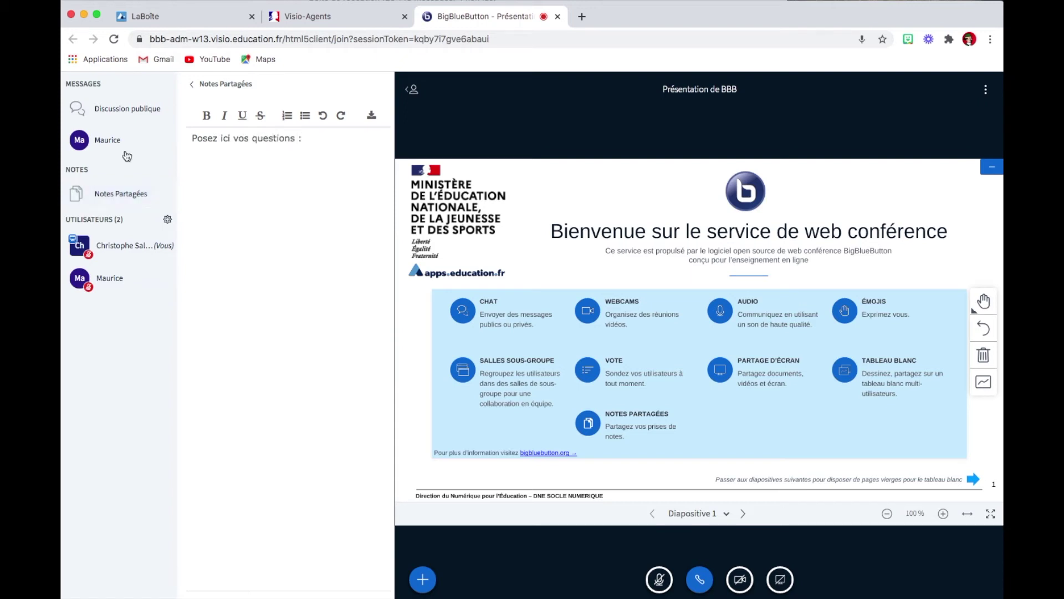
click(272, 139)
drag(195, 138, 296, 138)
click(207, 115)
click(244, 116)
click(331, 142)
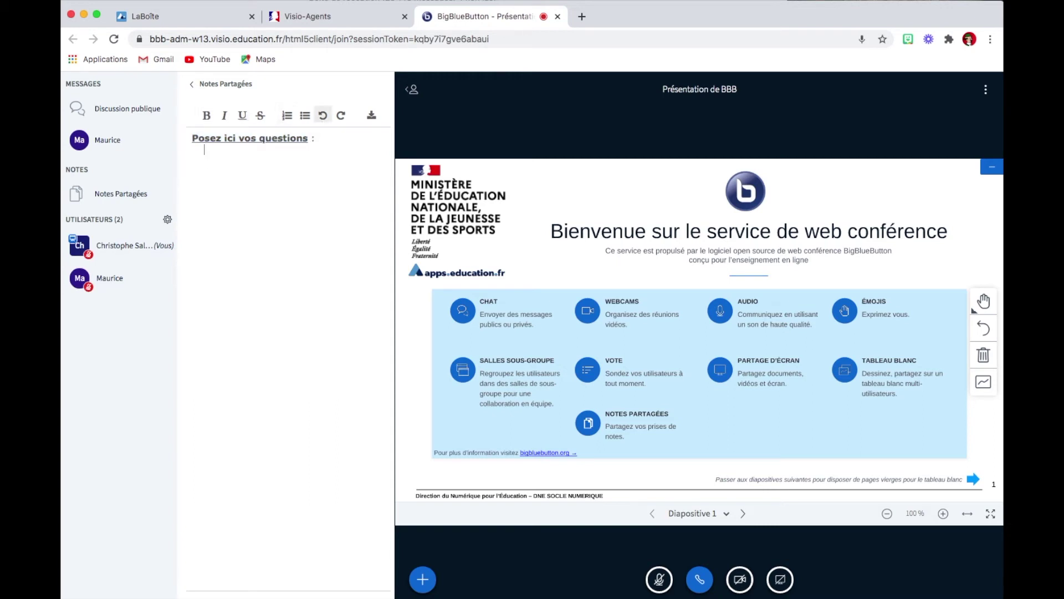
Start a numbered list with item 'Voici ma question : est-ce que .... ?' and begin item 2.
click(288, 115)
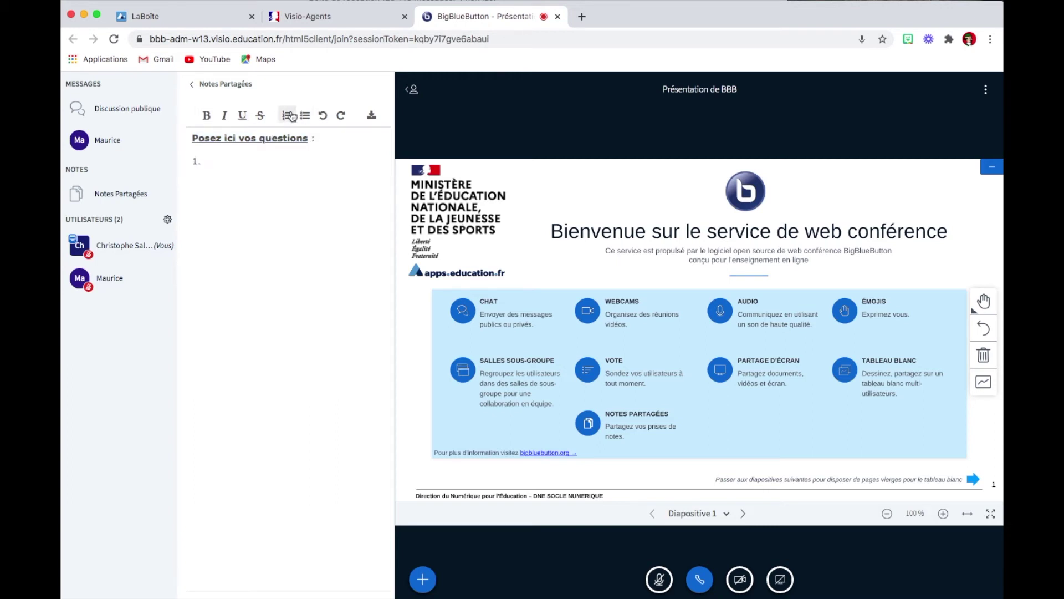
text(Voici ma question : est-ce que .... ?)
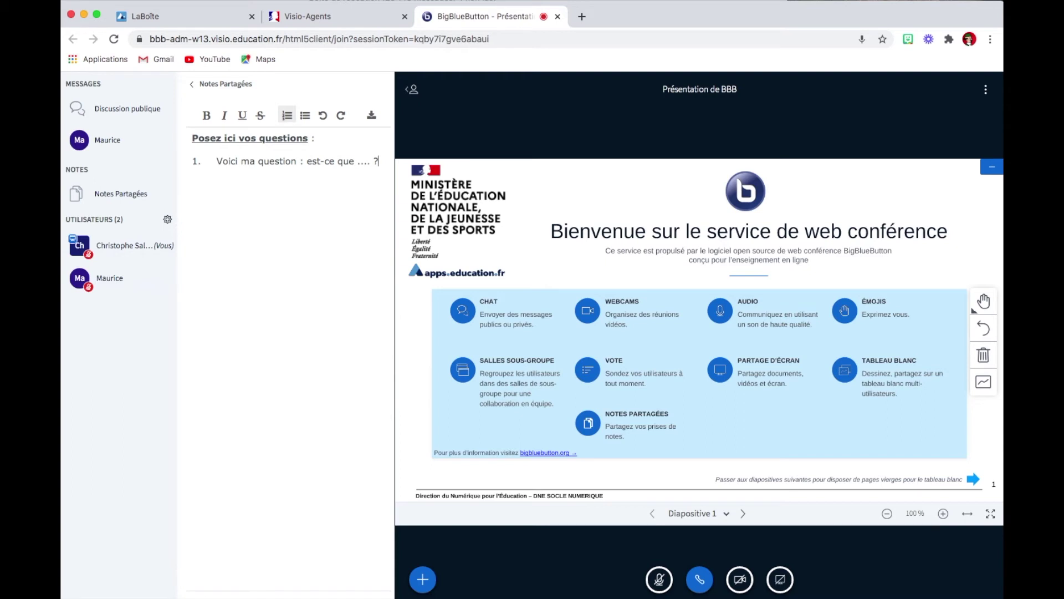
key(Return)
Collapse the Discussion publique chat panel and bring up the + Actions menu.
click(133, 114)
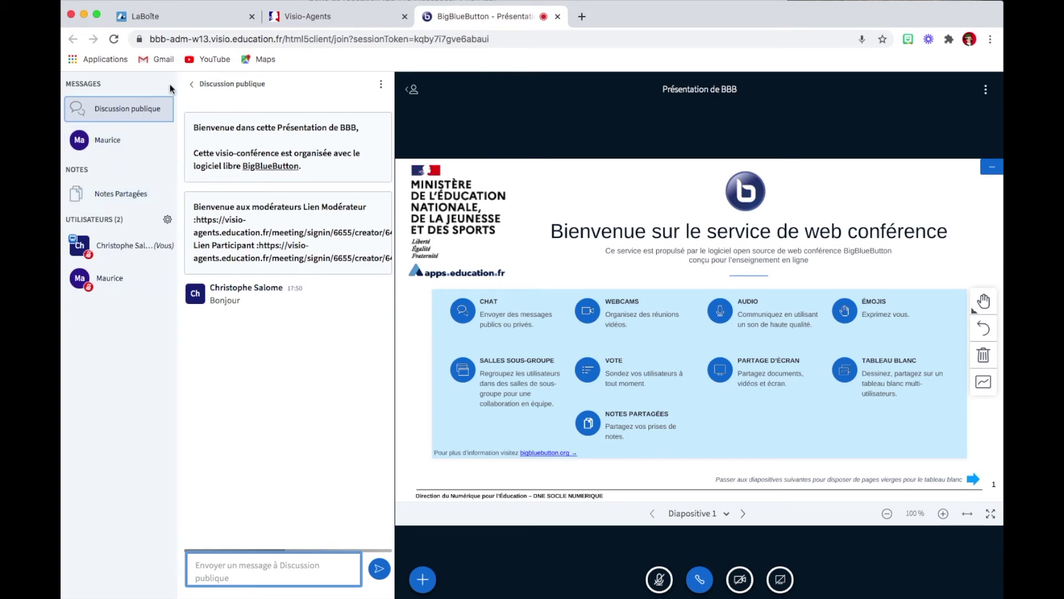
click(139, 114)
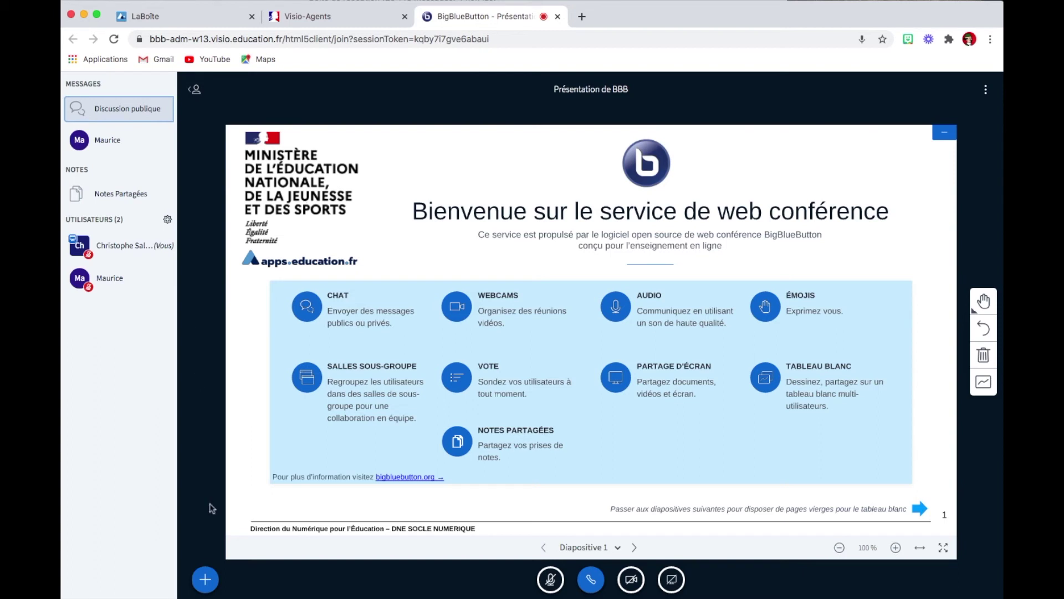
click(205, 580)
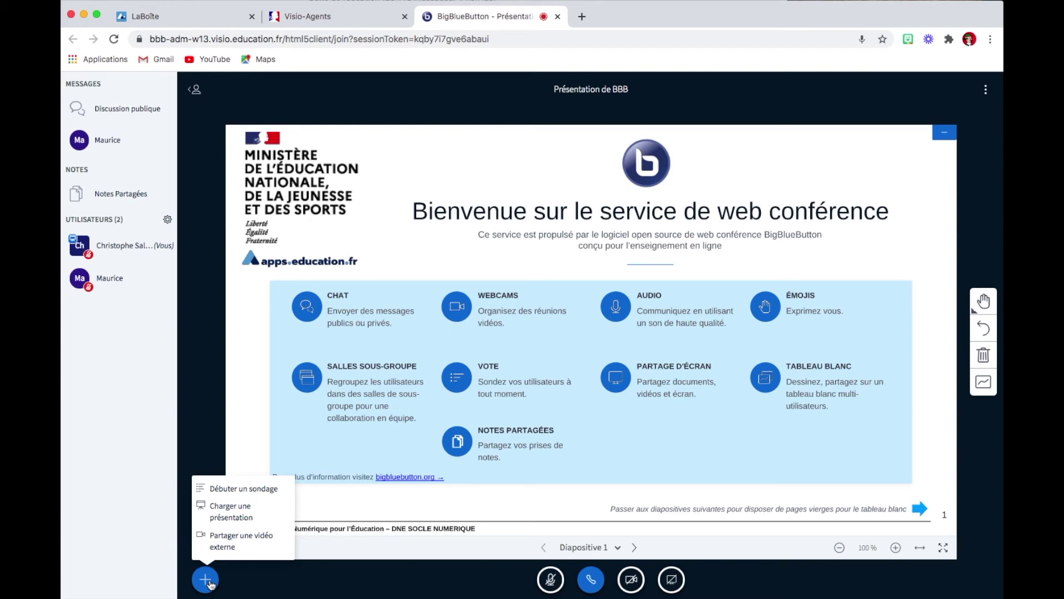
Upload REUNION DE DIRECTEURS ELEMENTAIRE DECEMBRE_1.pptx via Charger une présentation and make it current.
click(231, 514)
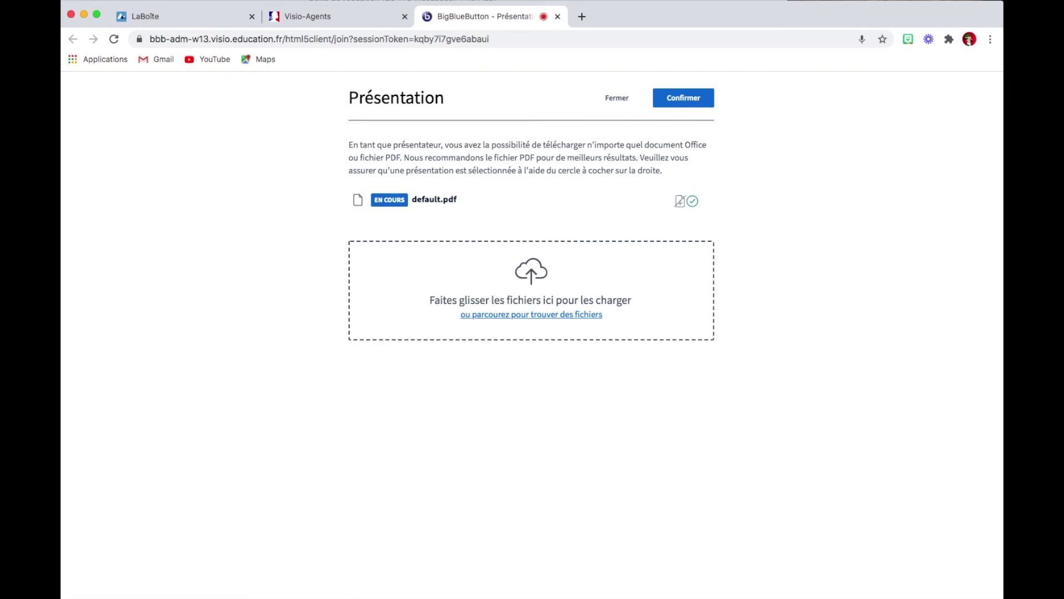
drag(899, 280, 580, 274)
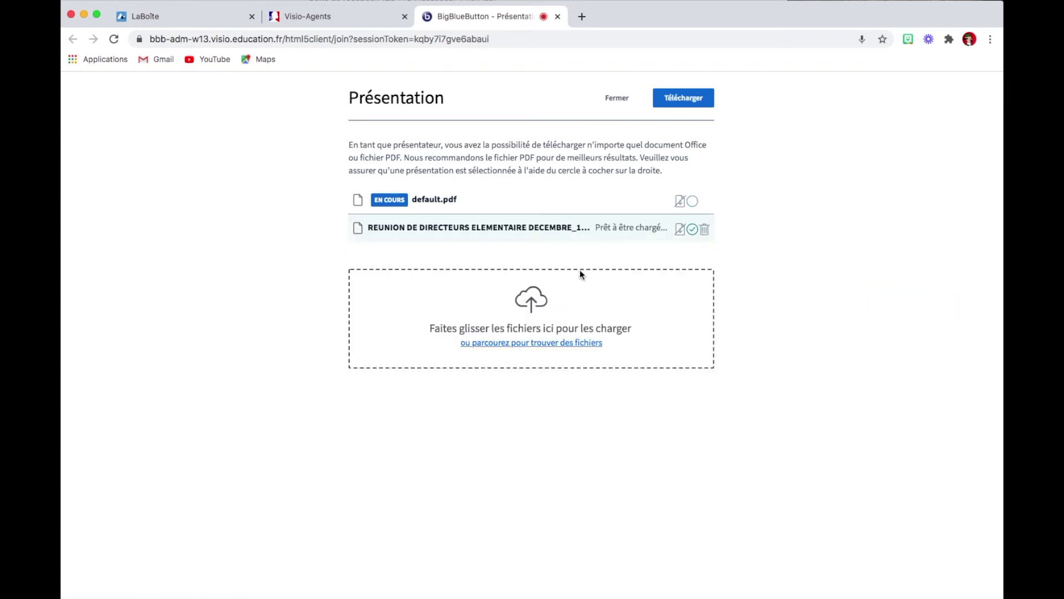
click(666, 103)
click(694, 98)
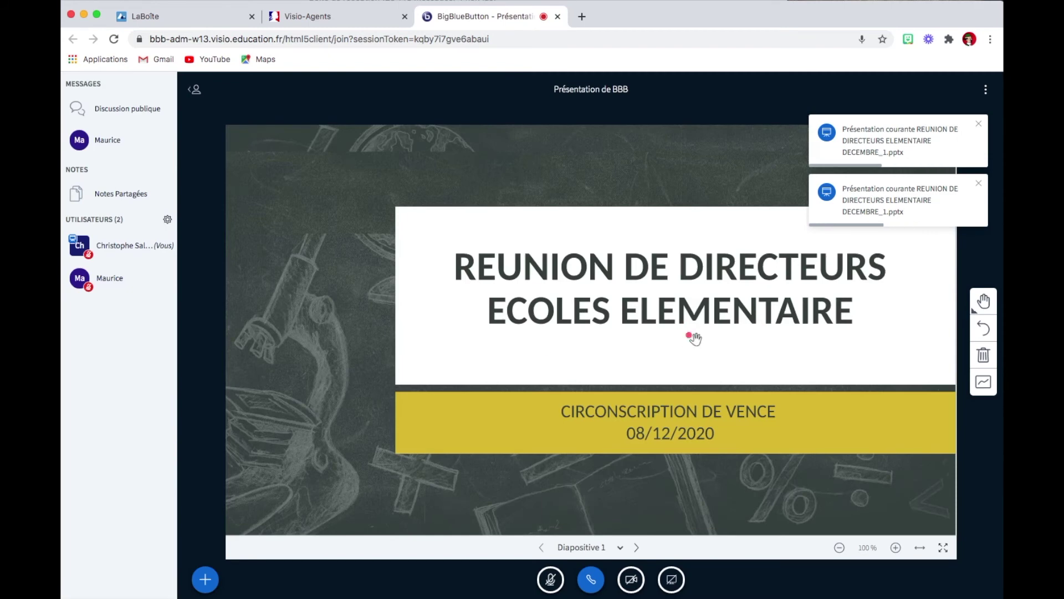
Browse the first slides, jump to slide 15 'CALCULER MENTALEMENT', and bring up the Actions menu.
click(635, 549)
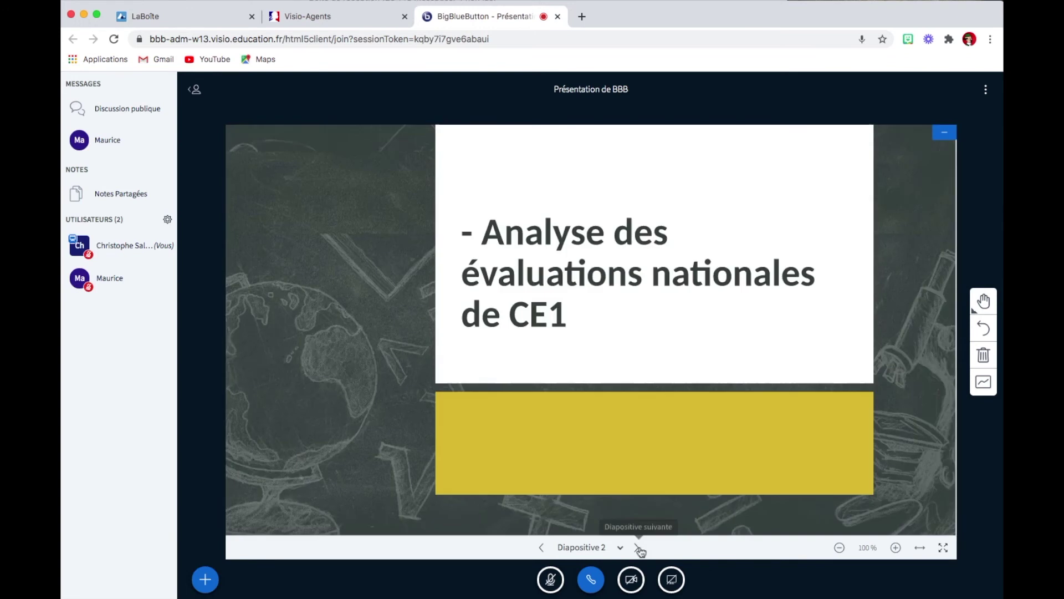
click(638, 549)
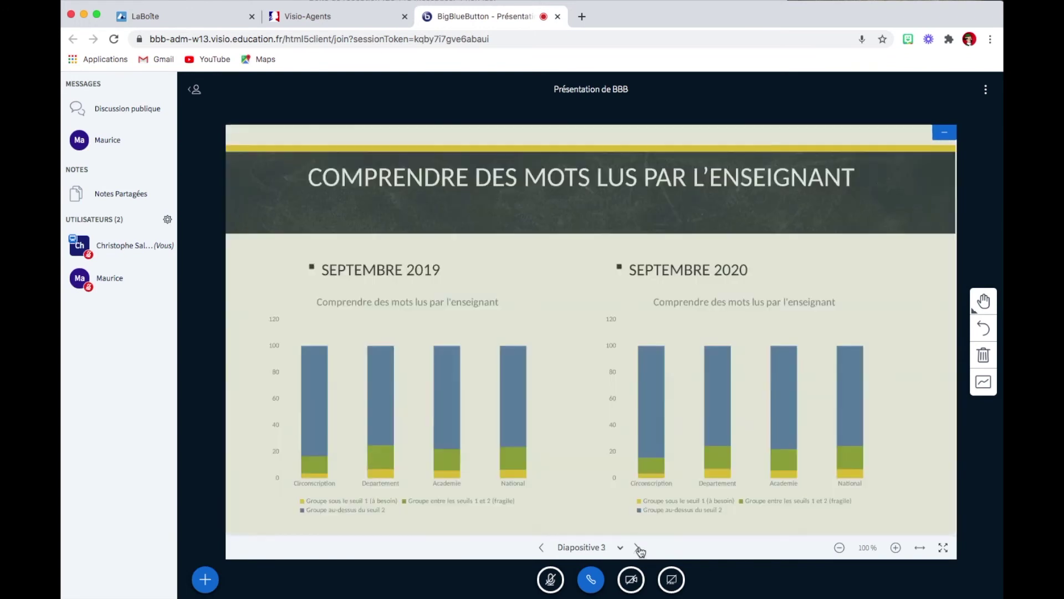
click(542, 548)
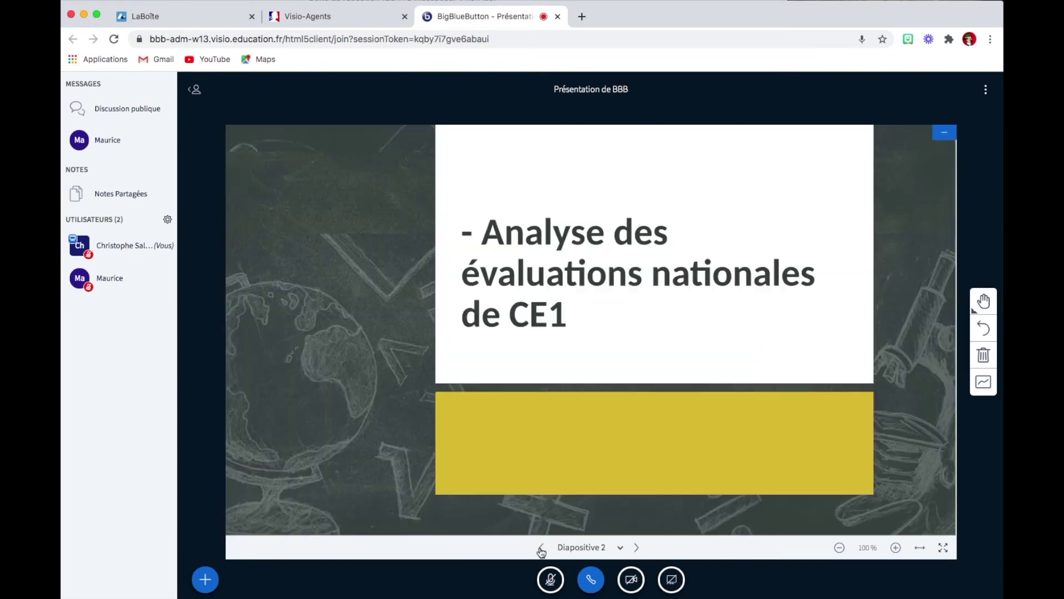
click(622, 548)
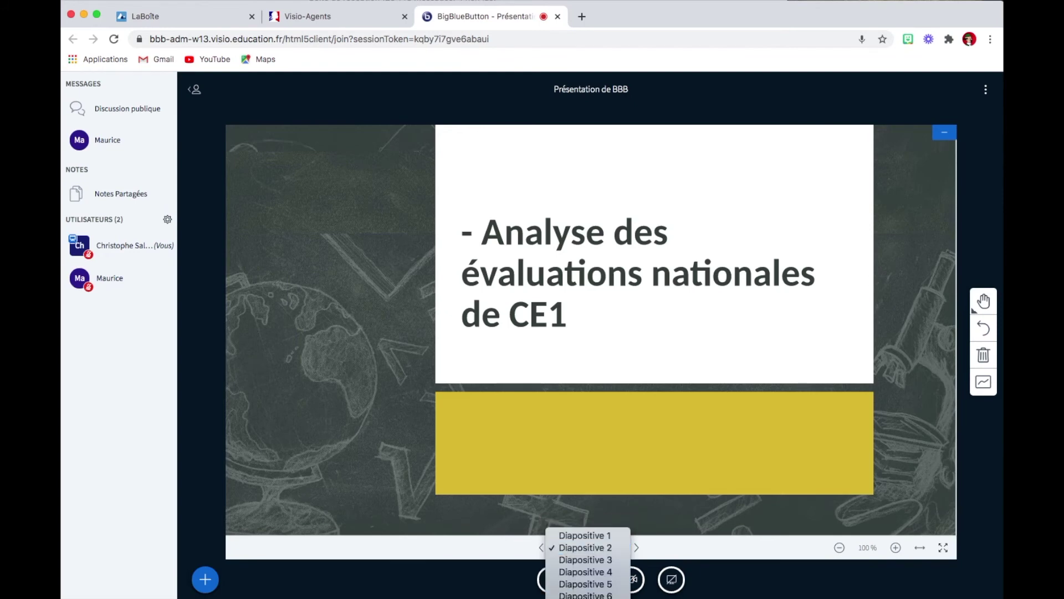
key(Down)
key(Down)
key(Down)
key(Down)
key(Down)
key(Down)
key(Down)
key(Down)
key(Down)
key(Down)
key(Down)
key(Down)
key(Down)
key(Return)
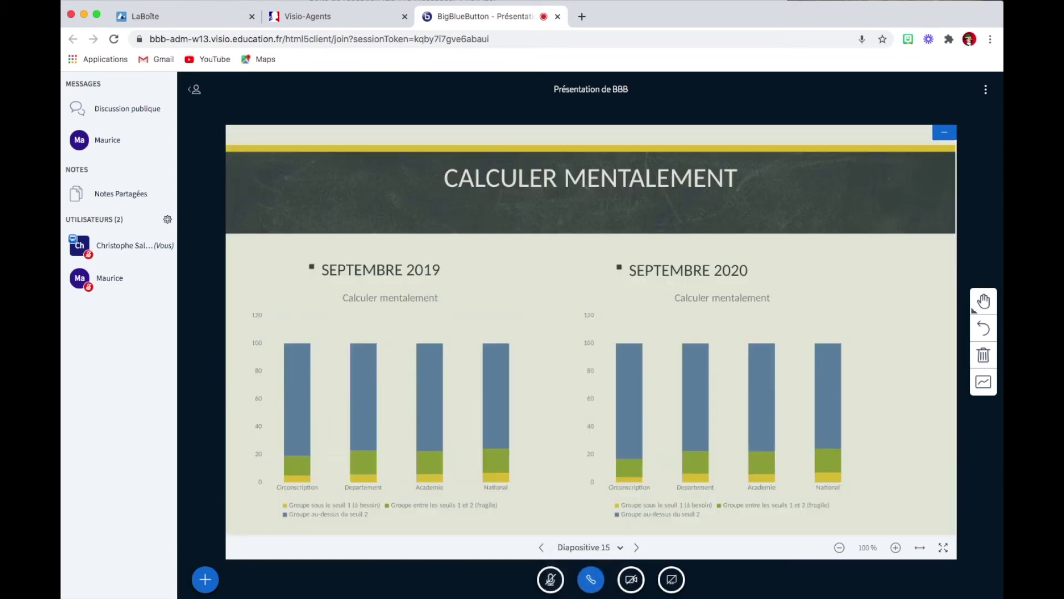
click(205, 579)
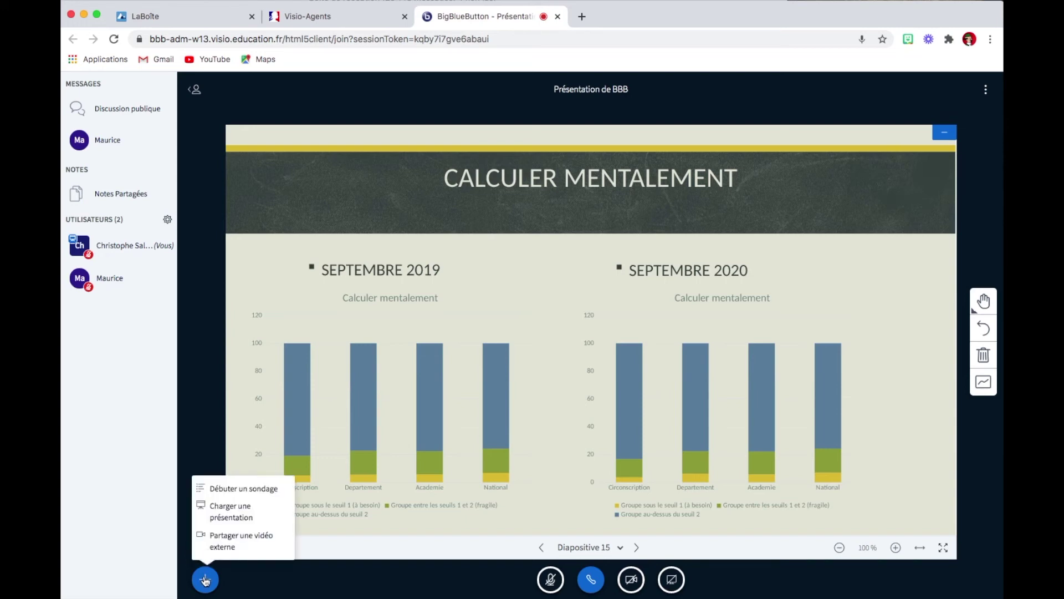
Select default.pdf in the presentation window and confirm it, then reopen the Actions menu.
click(233, 510)
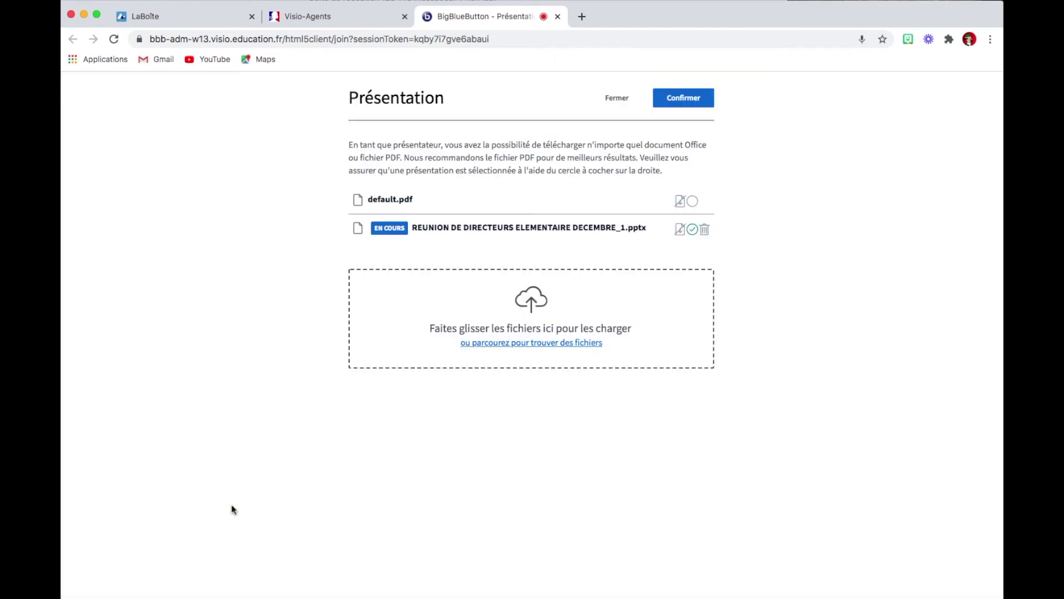
click(693, 202)
click(698, 99)
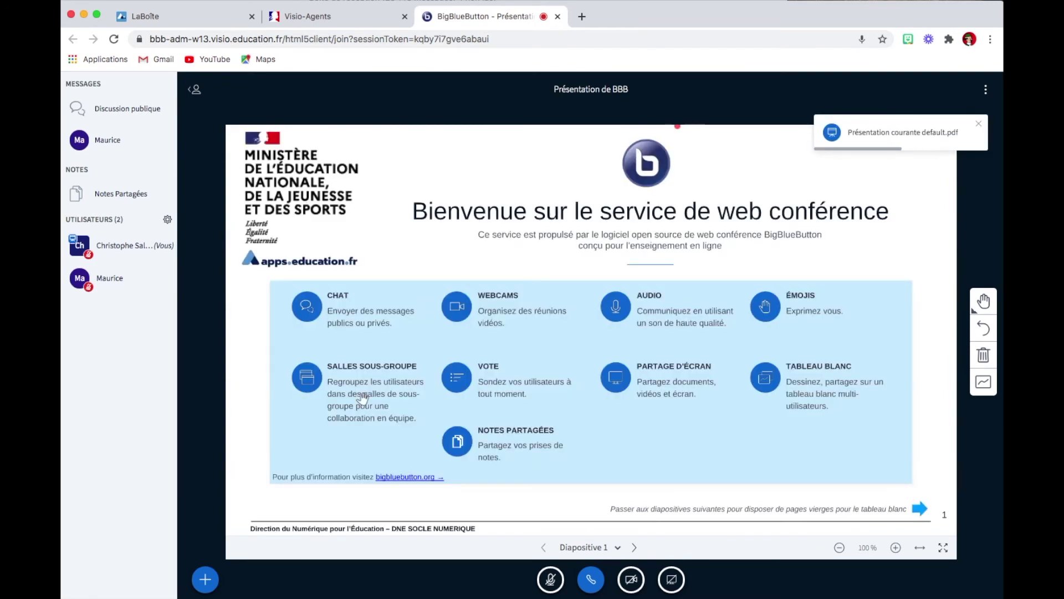
click(207, 581)
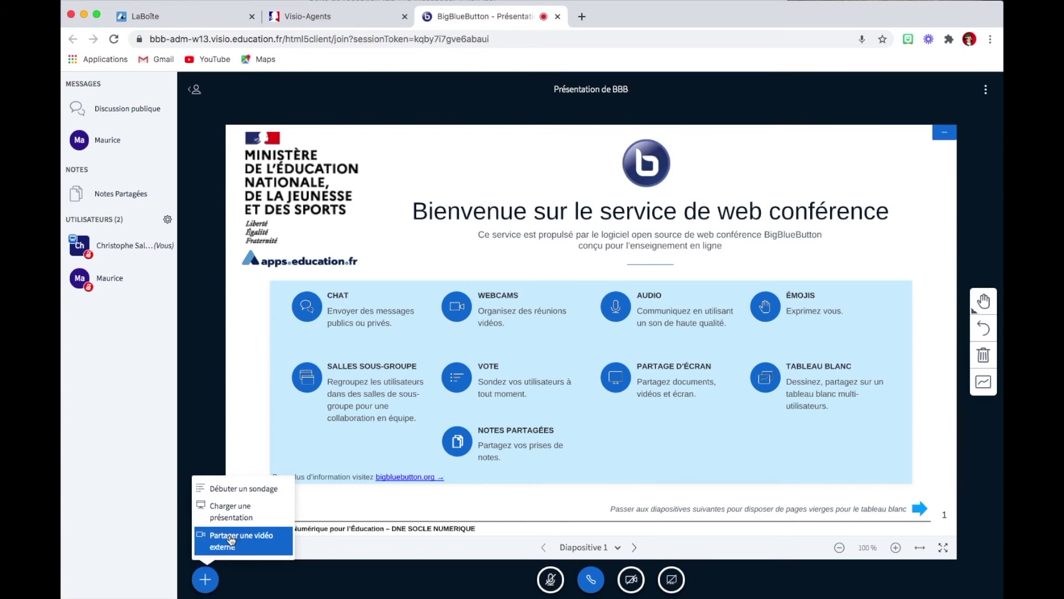
Open the Partager une vidéo externe window, then start a new browser tab.
click(231, 539)
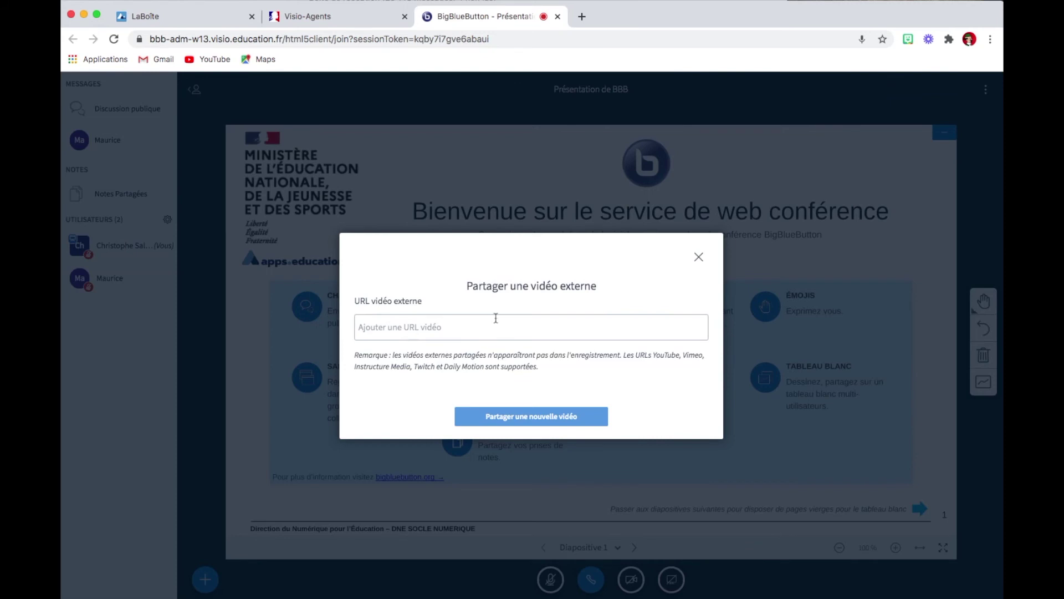
click(581, 16)
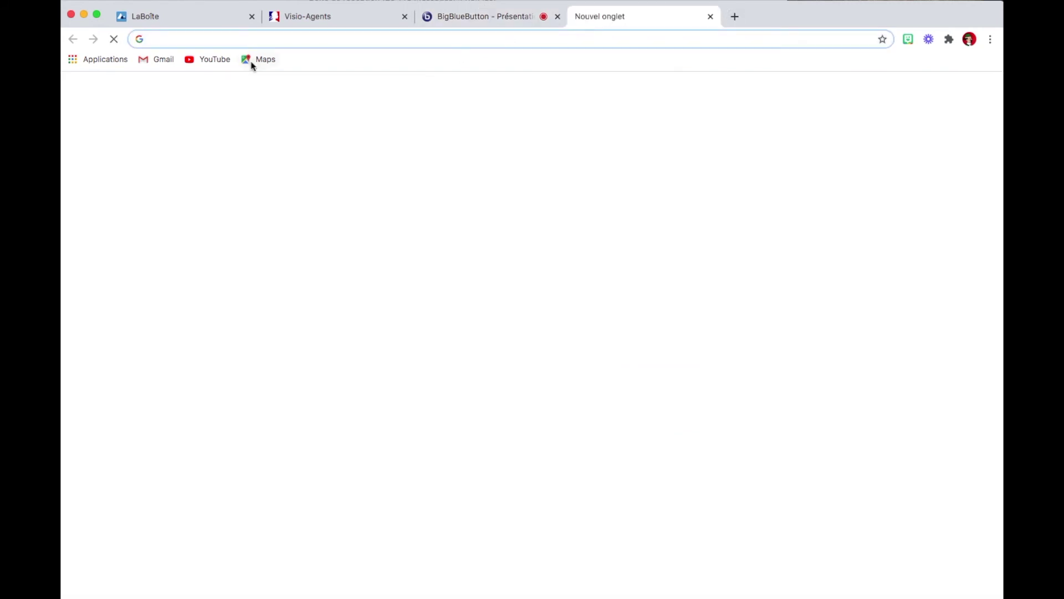
Open the 'Intégrer une video dans genially' video from the YouTube channel's videos page.
click(216, 60)
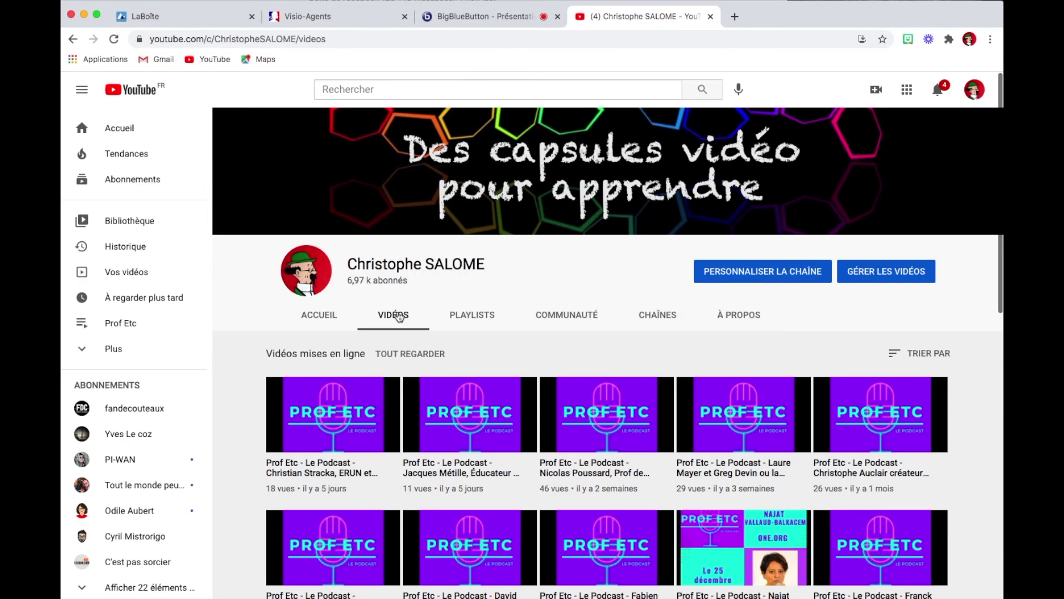
scroll(399, 316, down, 10)
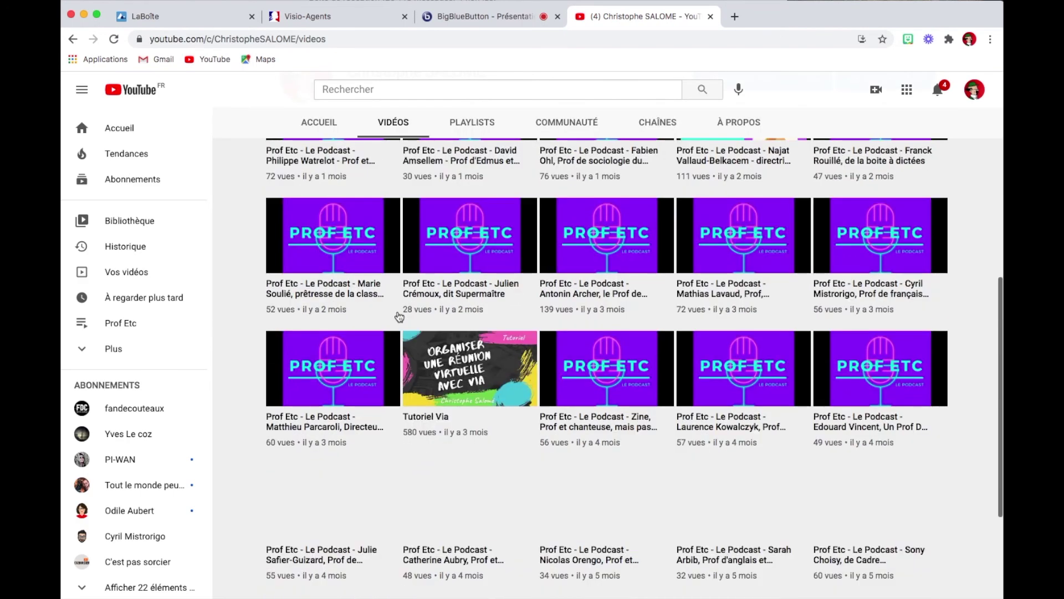
scroll(399, 316, down, 7)
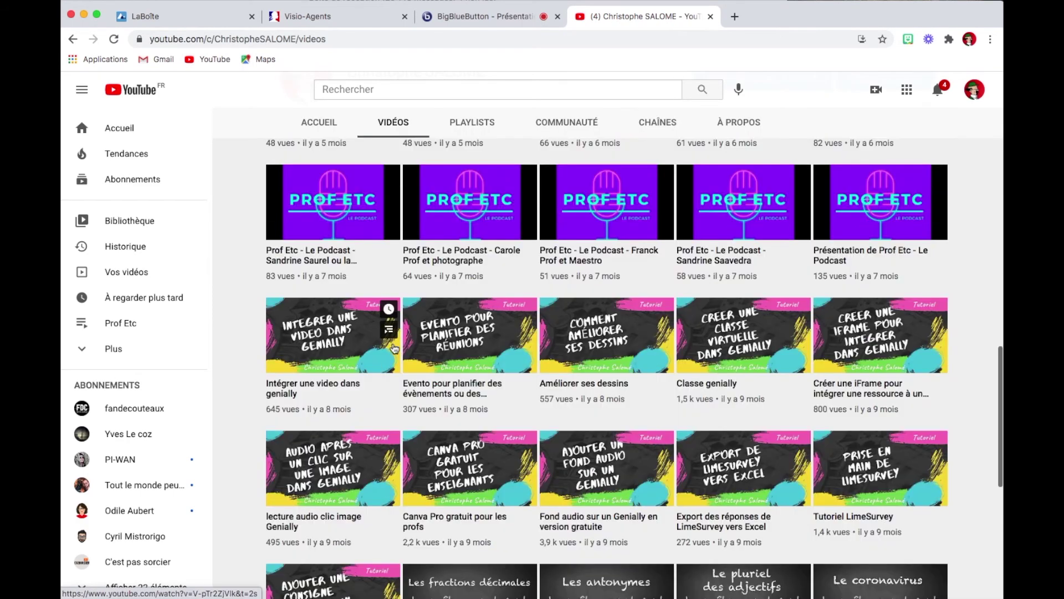
click(323, 325)
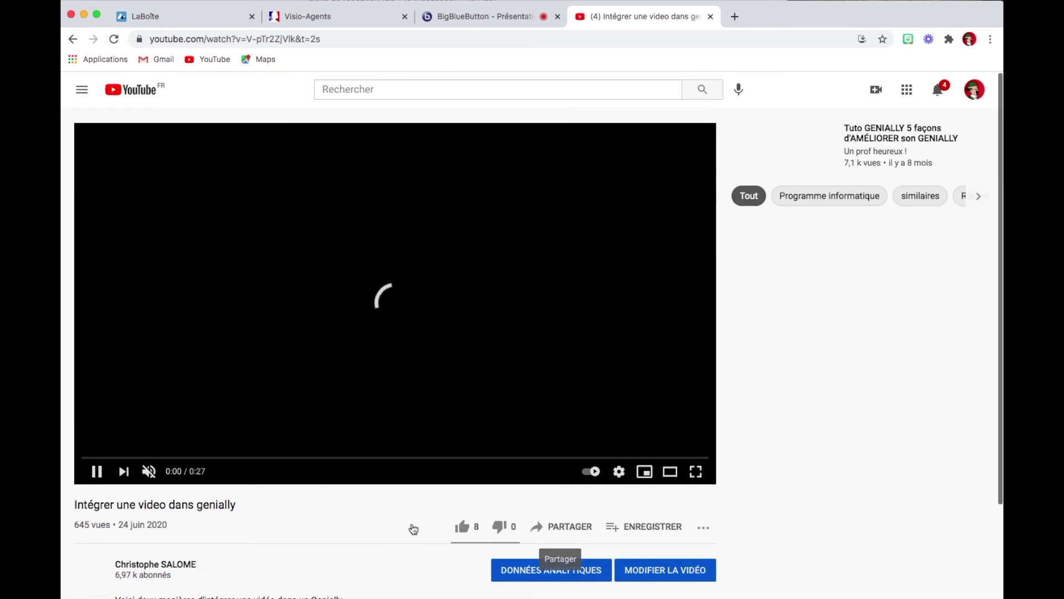
Pause the video and copy its short share link from PARTAGER.
click(96, 471)
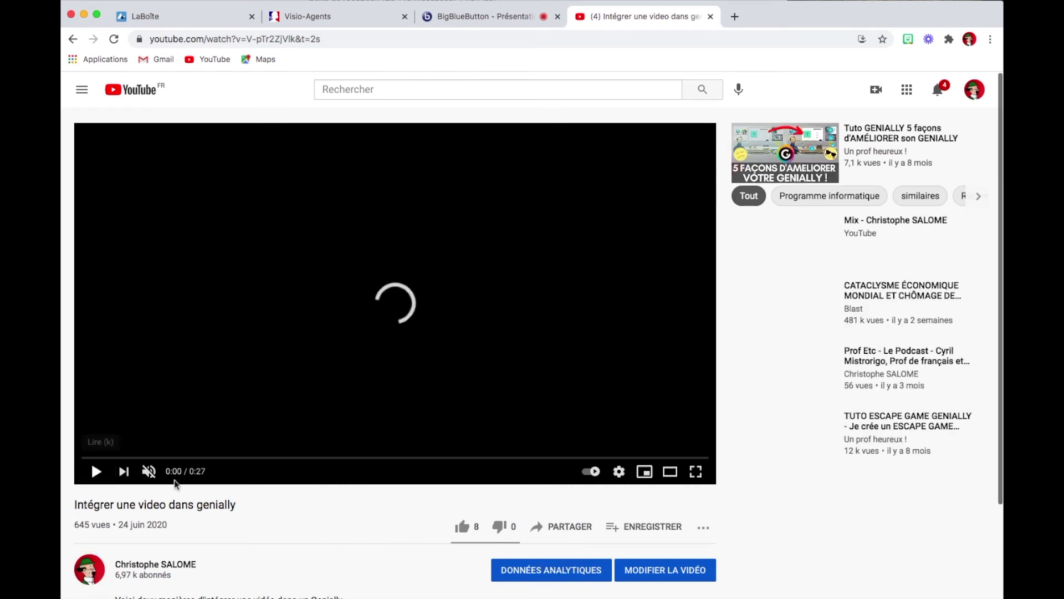
click(569, 528)
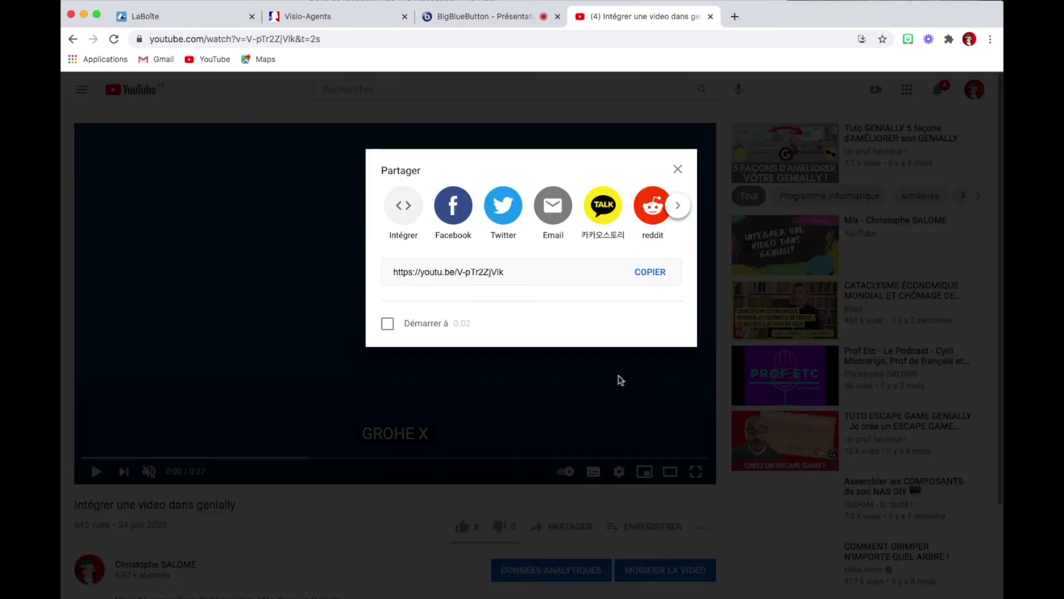
click(661, 275)
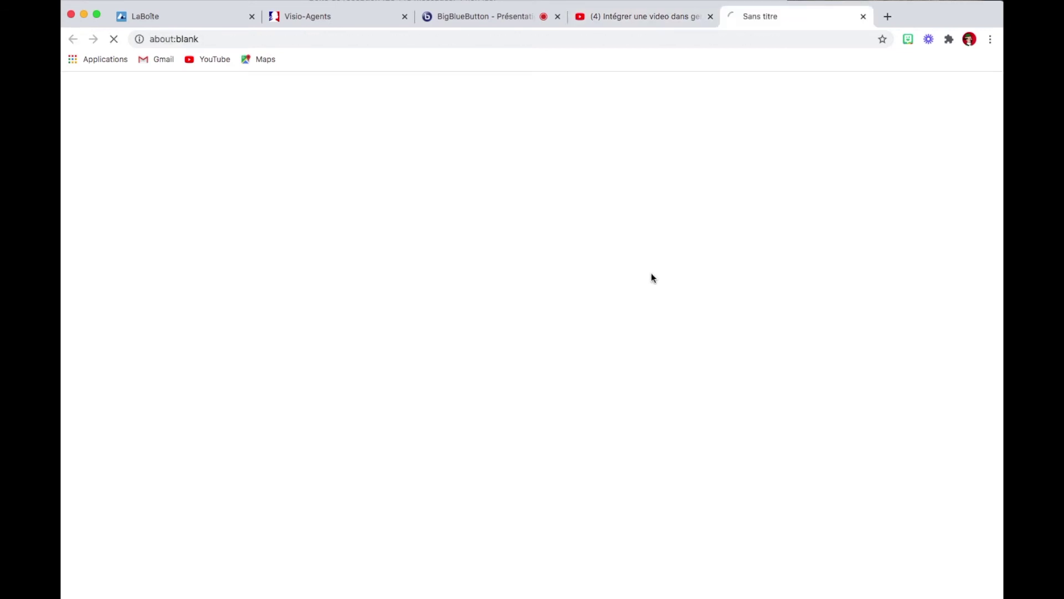
Paste the youtu.be link into the meeting's external video field and share it.
click(486, 17)
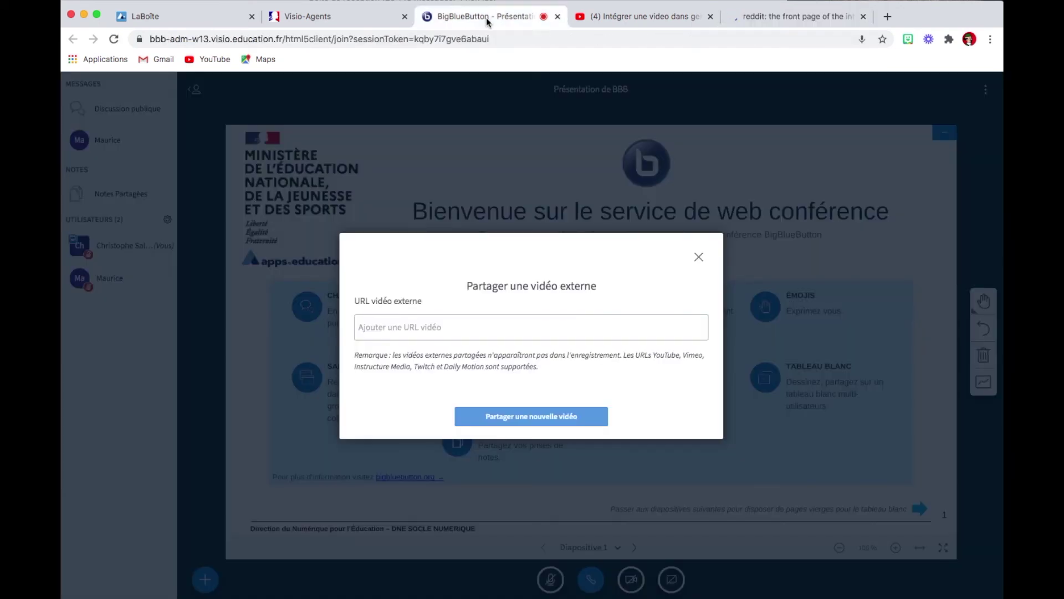
click(470, 326)
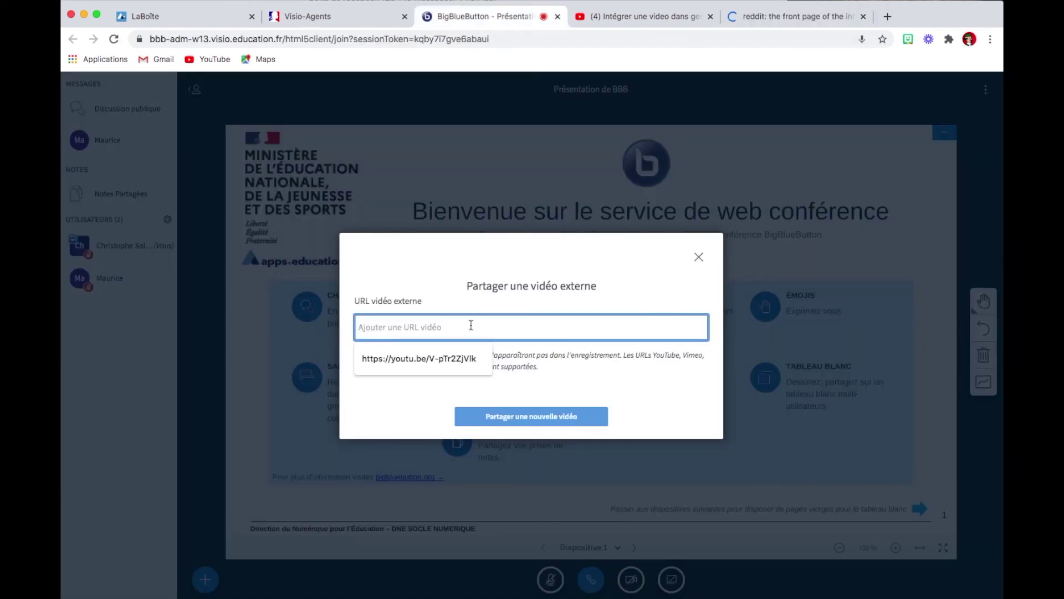
text(https://youtu.be/V-pTr2ZjVlk)
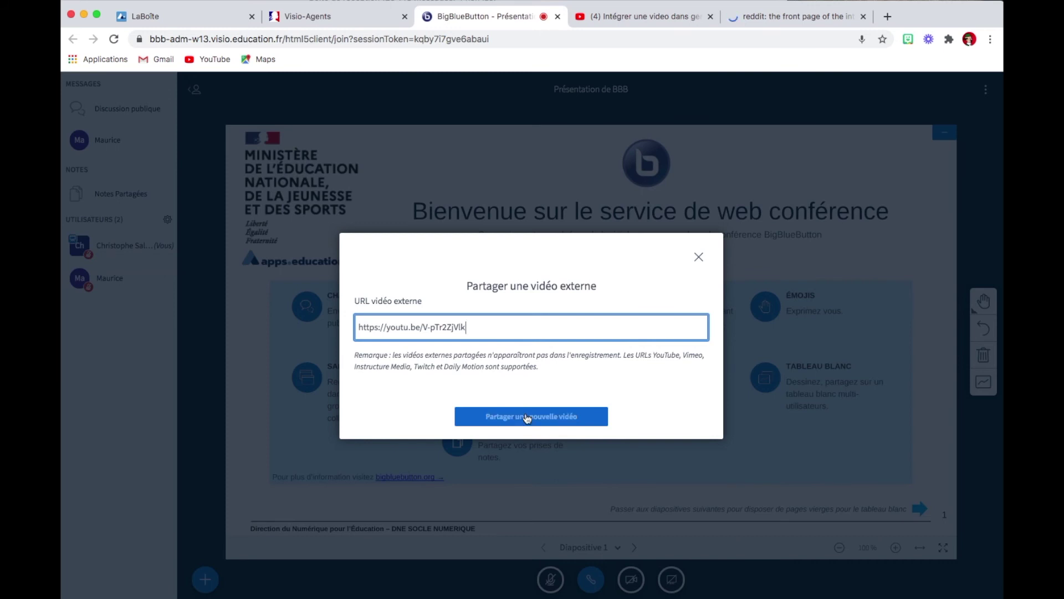
click(551, 420)
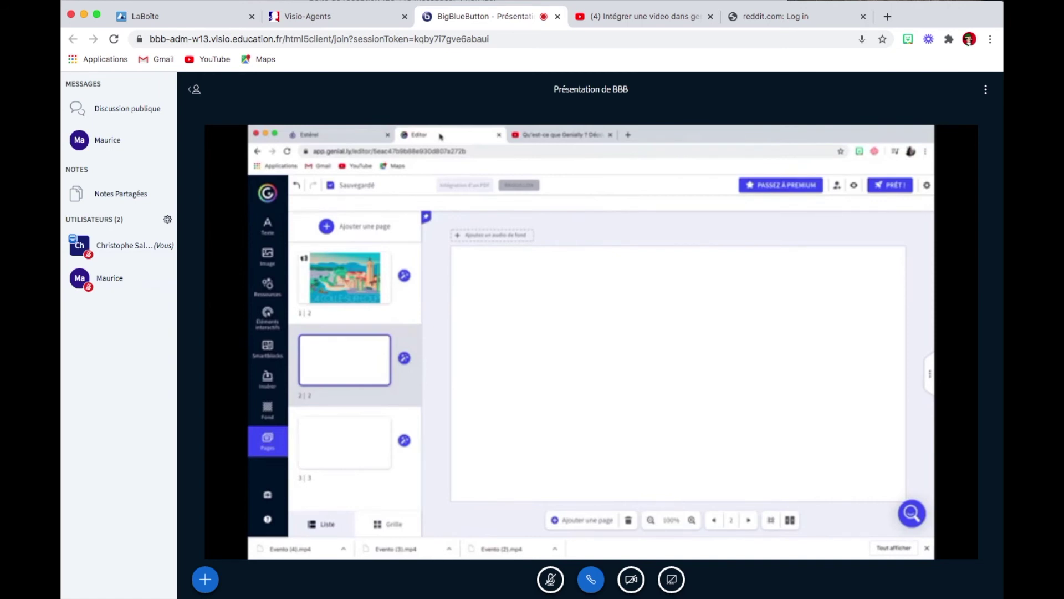
Stop the external video share, then choose Débuter un sondage from the Actions menu.
click(205, 580)
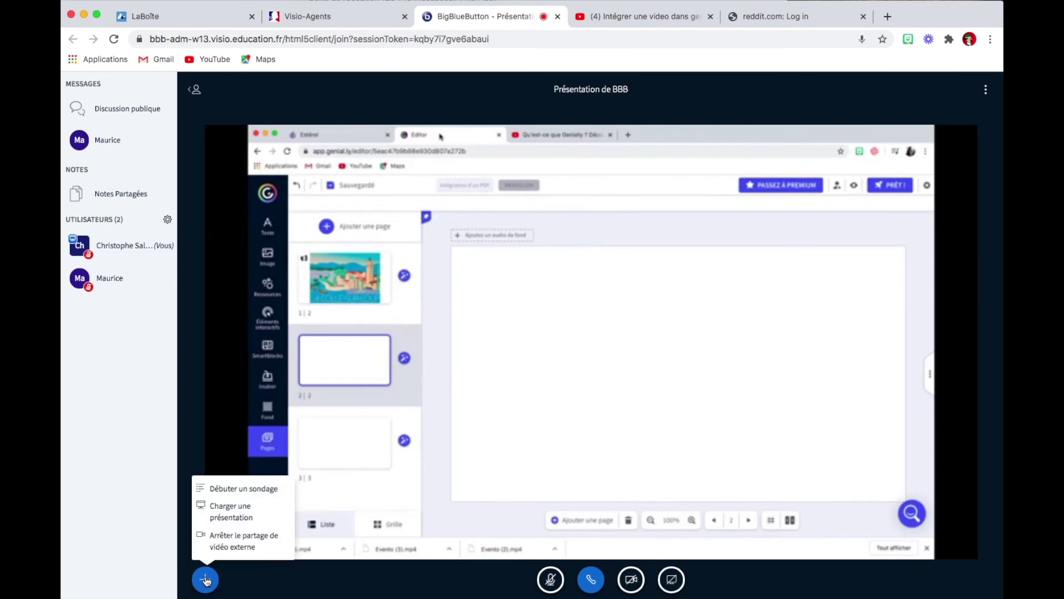
click(241, 542)
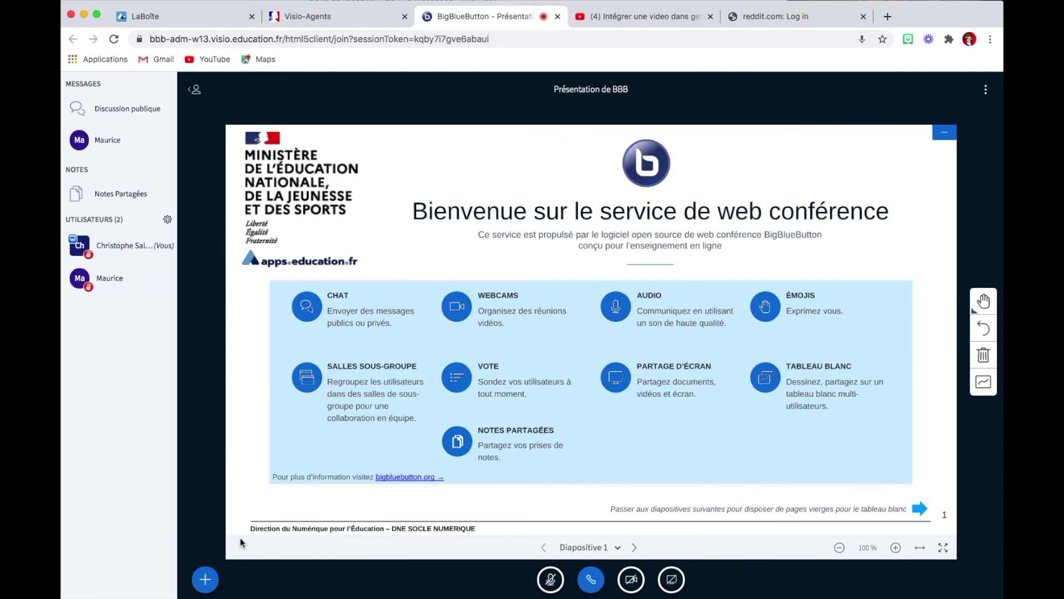
click(205, 579)
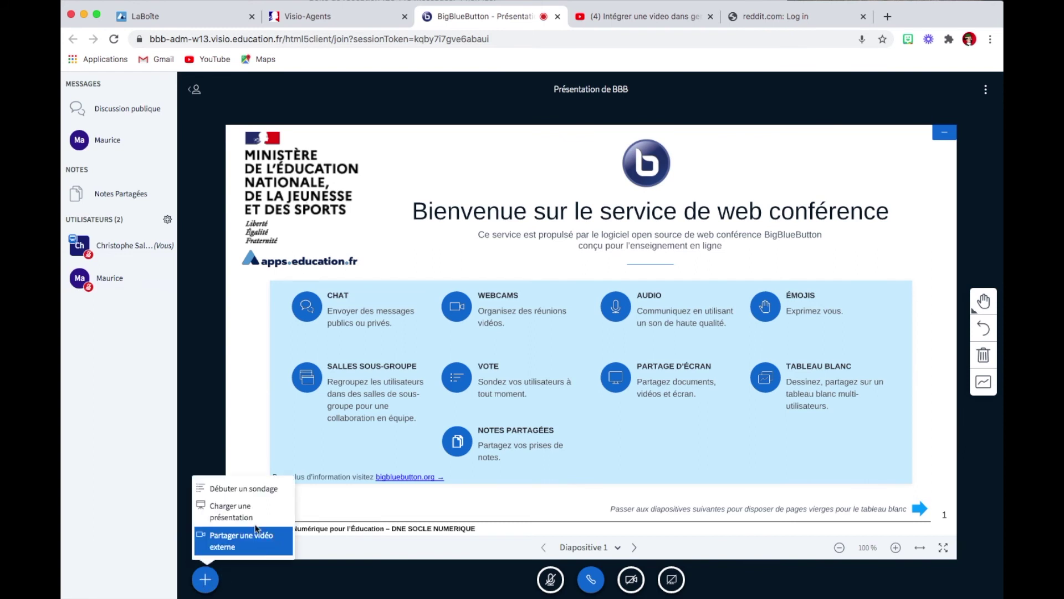
click(228, 487)
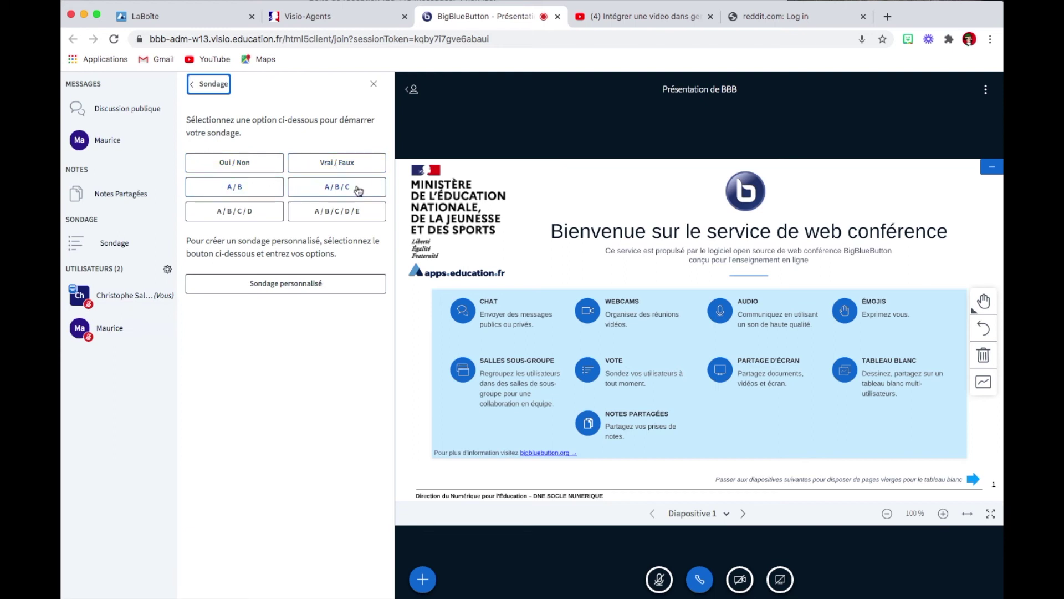
Start a Oui / Non poll for the participants.
click(244, 165)
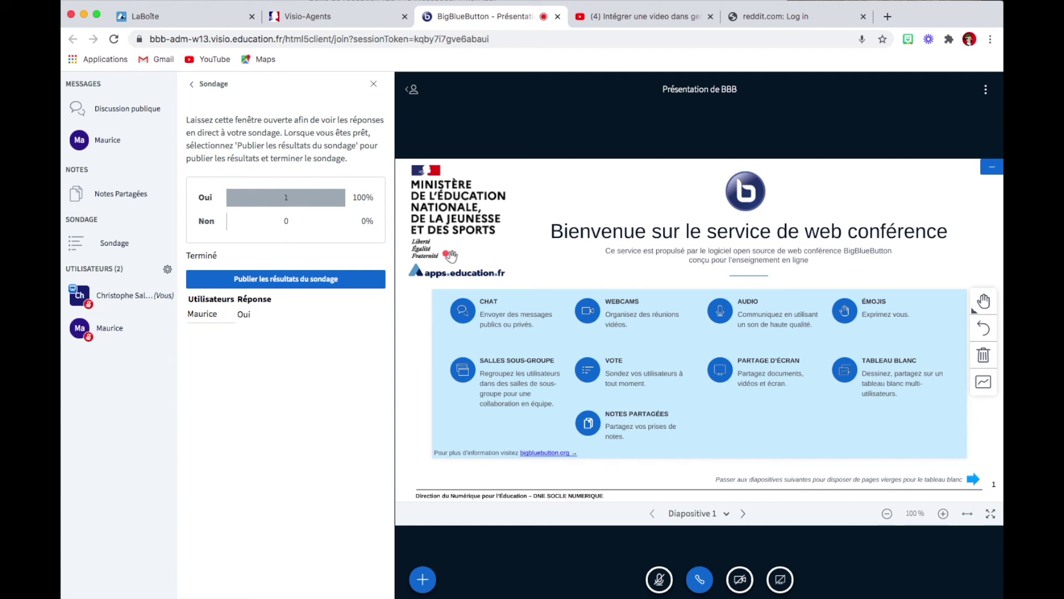
Publish the Oui / Non results (Oui 1, 100%) and return to the poll options.
click(309, 281)
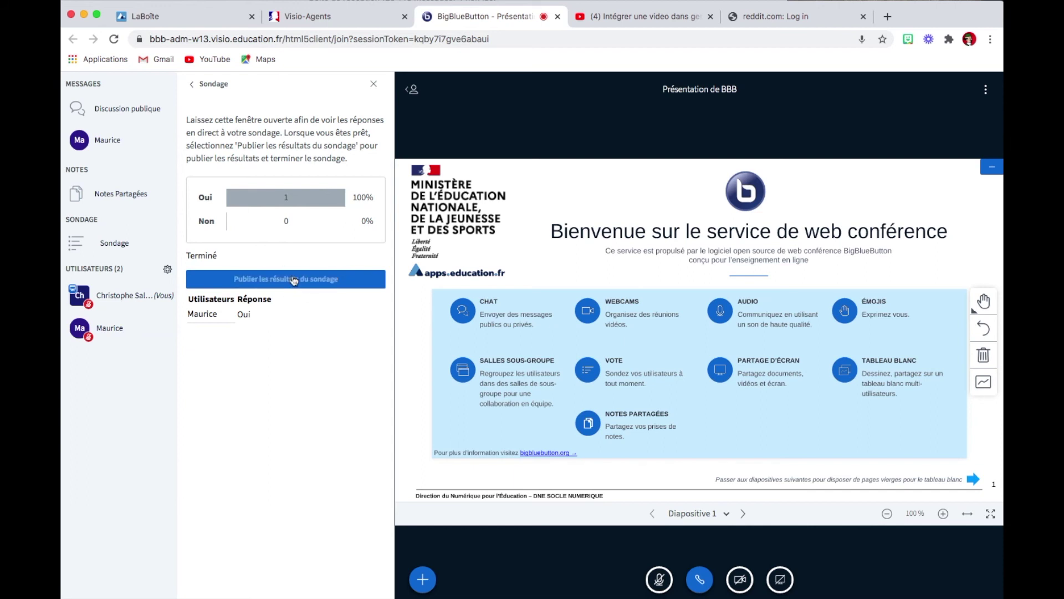
click(294, 280)
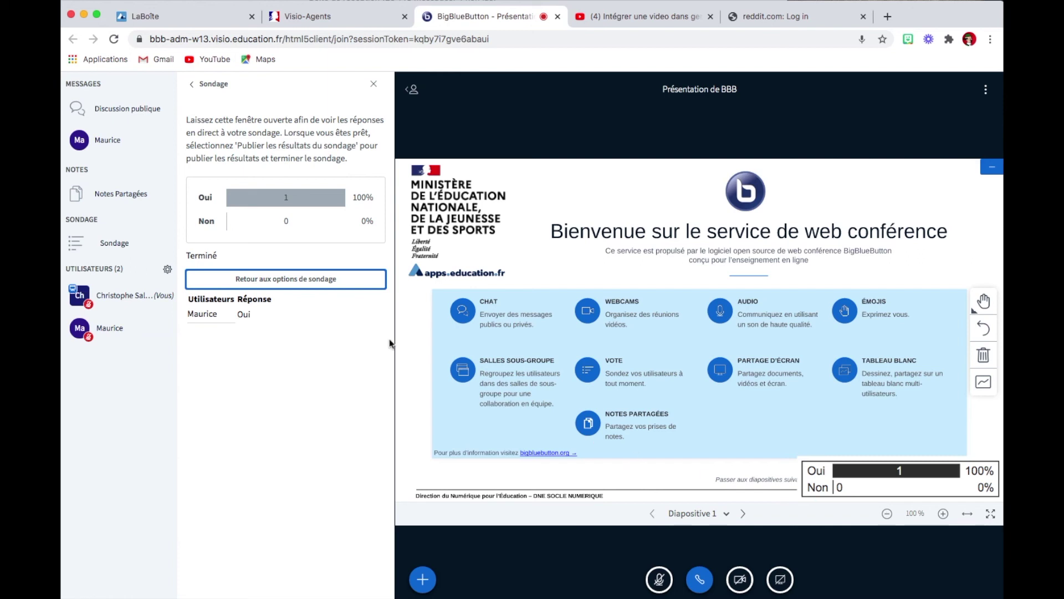
click(298, 283)
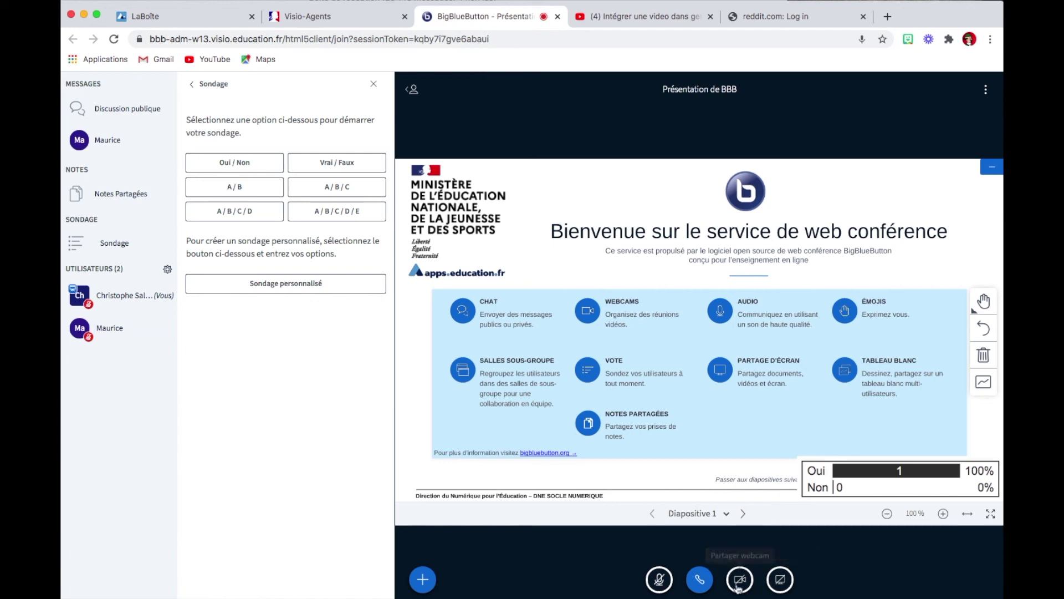
Share the iSight intégrée webcam at Qualité moyenne, then stop sharing it.
click(739, 578)
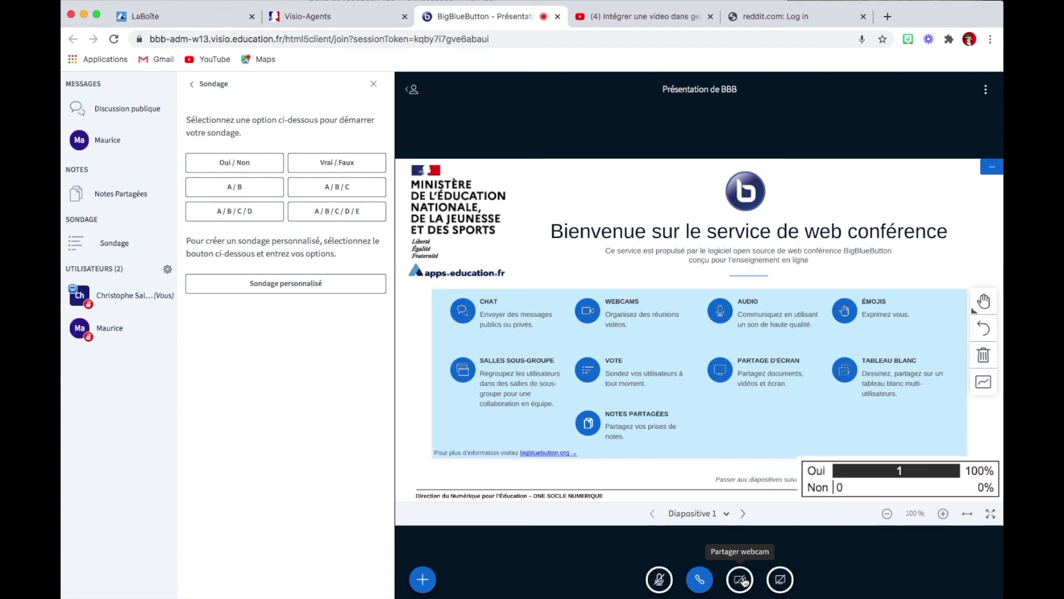
click(741, 580)
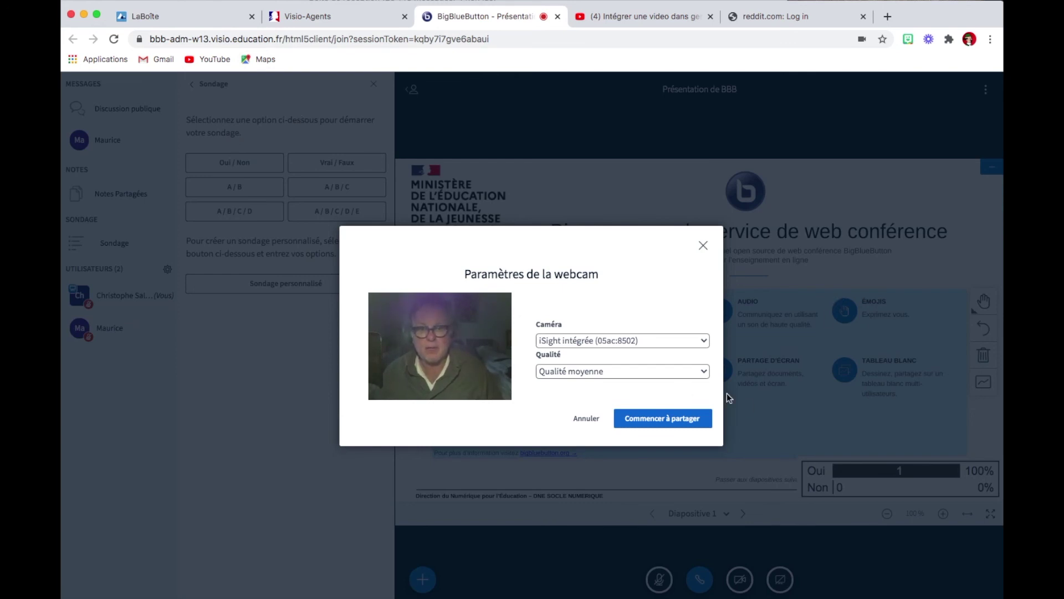
click(672, 418)
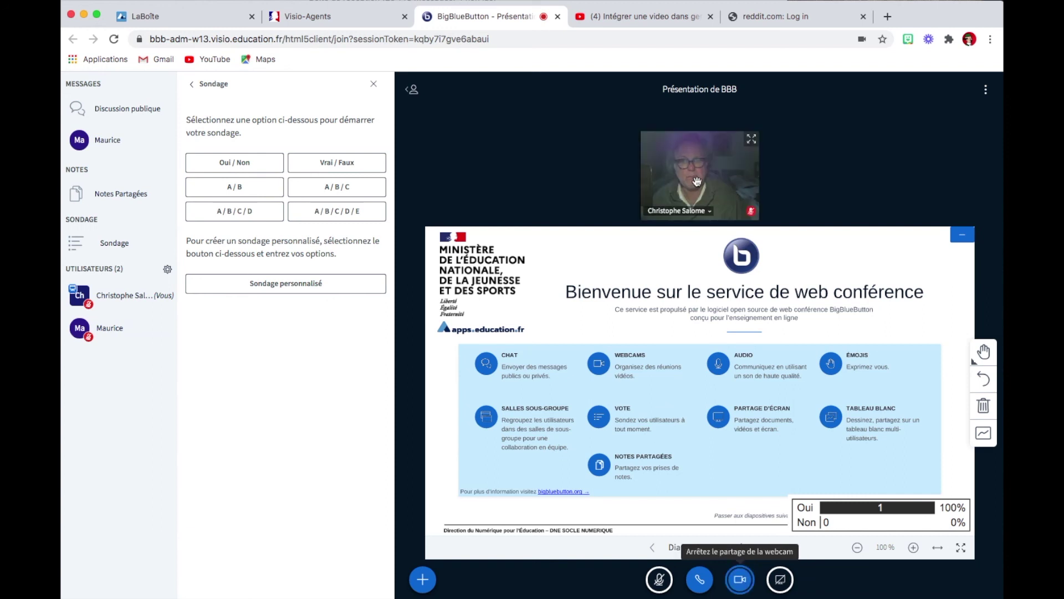
click(744, 559)
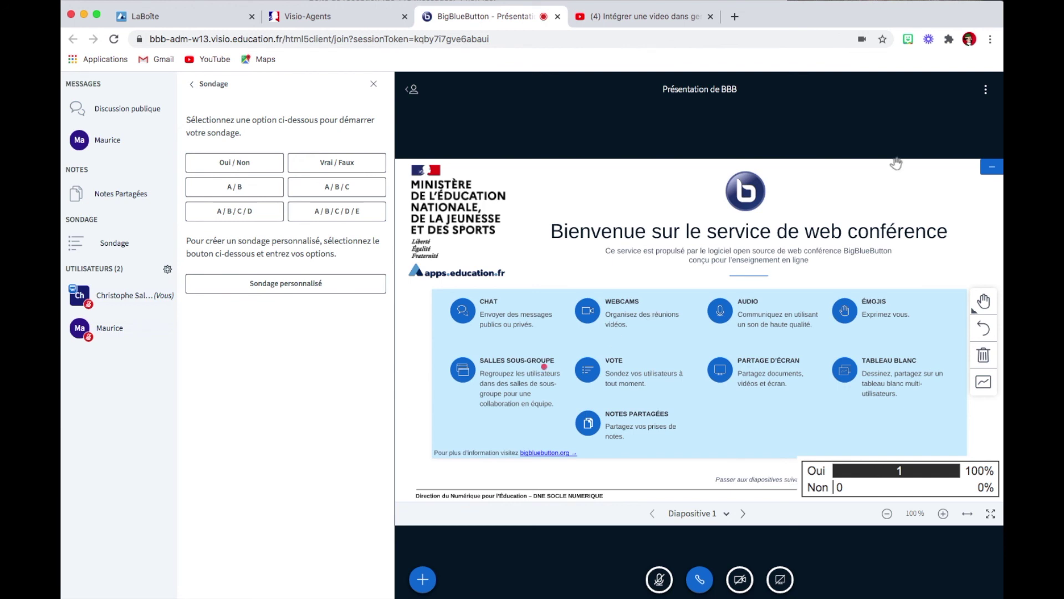
Open the three-dot Options menu at top right to reach Mettre fin à la réunion.
click(986, 92)
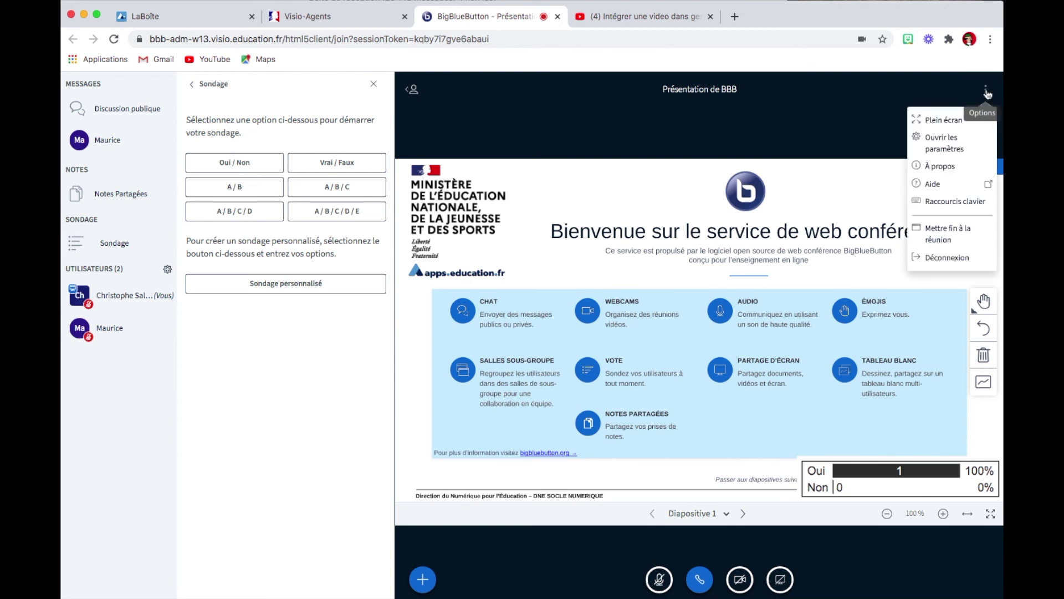